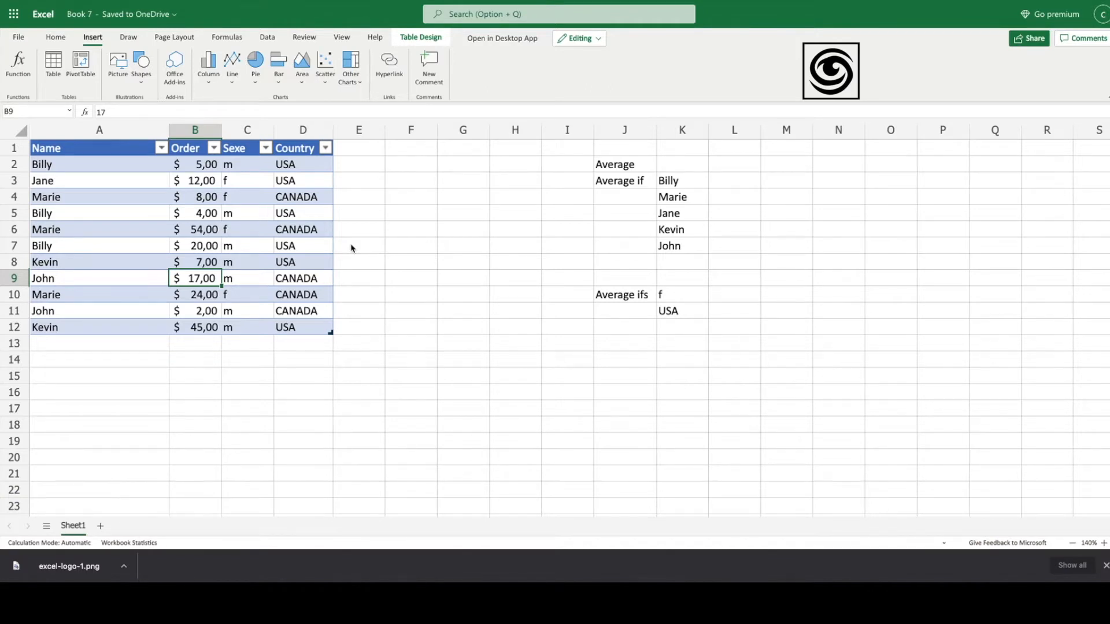
Step: Select the first six order amounts in column B to read their average in the status bar
{"action": "left_click", "coordinate": [201, 168]}
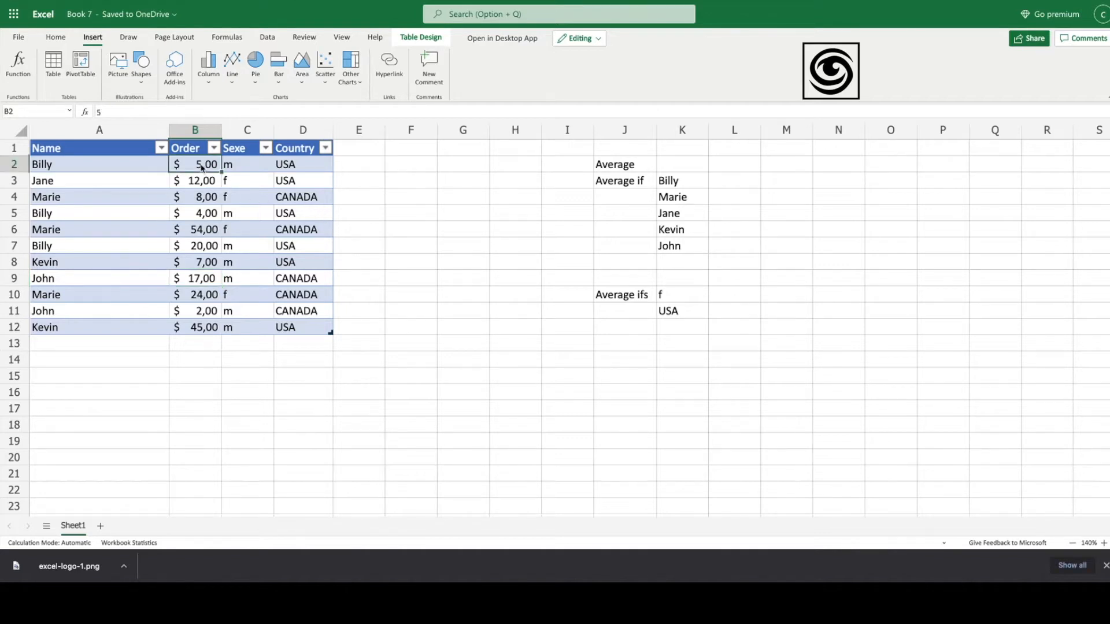
{"action": "left_click_drag", "start_coordinate": [202, 168], "coordinate": [204, 256]}
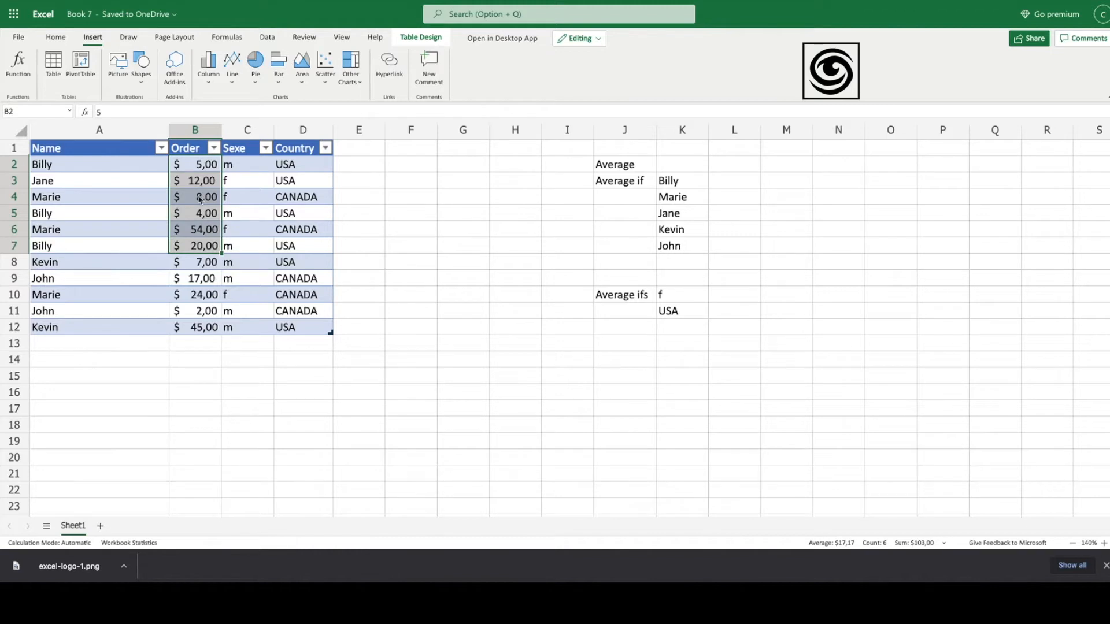
{"action": "key", "text": "Left"}
{"action": "key", "text": "Down"}
{"action": "key", "text": "Right"}
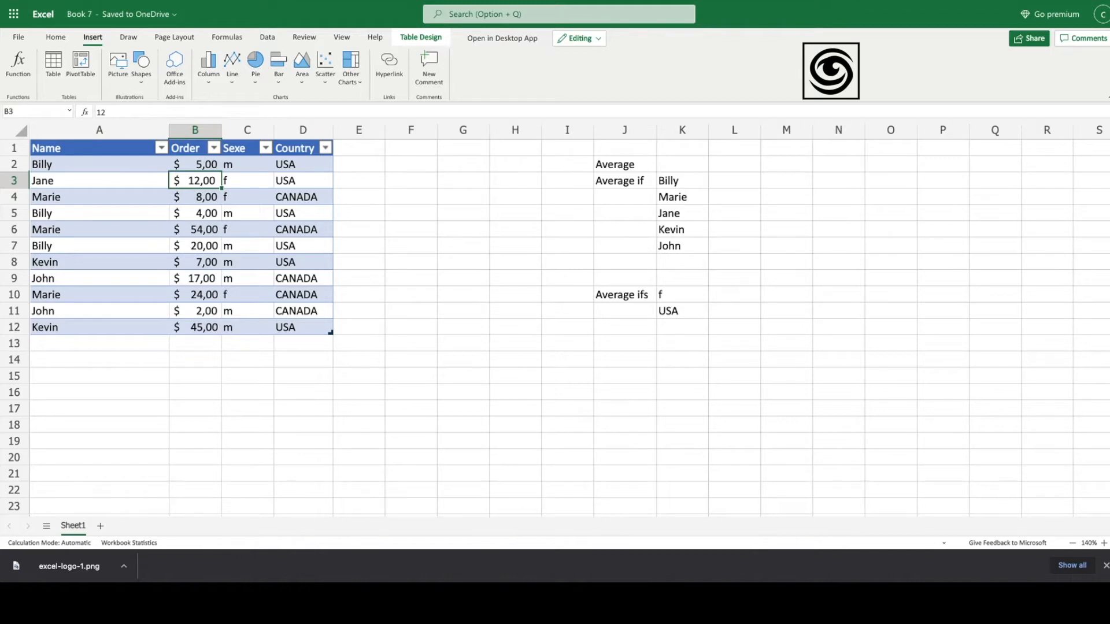
Step: Select different runs of order amounts from Jane's row down to compare their status-bar averages
{"action": "key", "text": "shift+Right"}
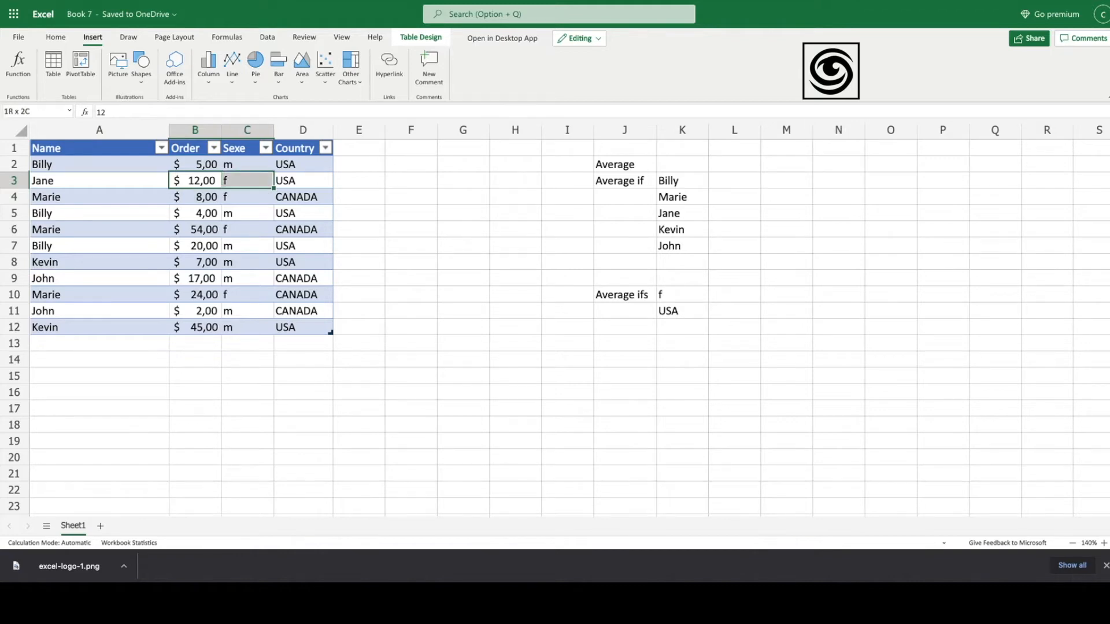
{"action": "key", "text": "shift+Left"}
{"action": "key", "text": "shift+Down"}
{"action": "key", "text": "shift+Down"}
{"action": "key", "text": "shift+Down"}
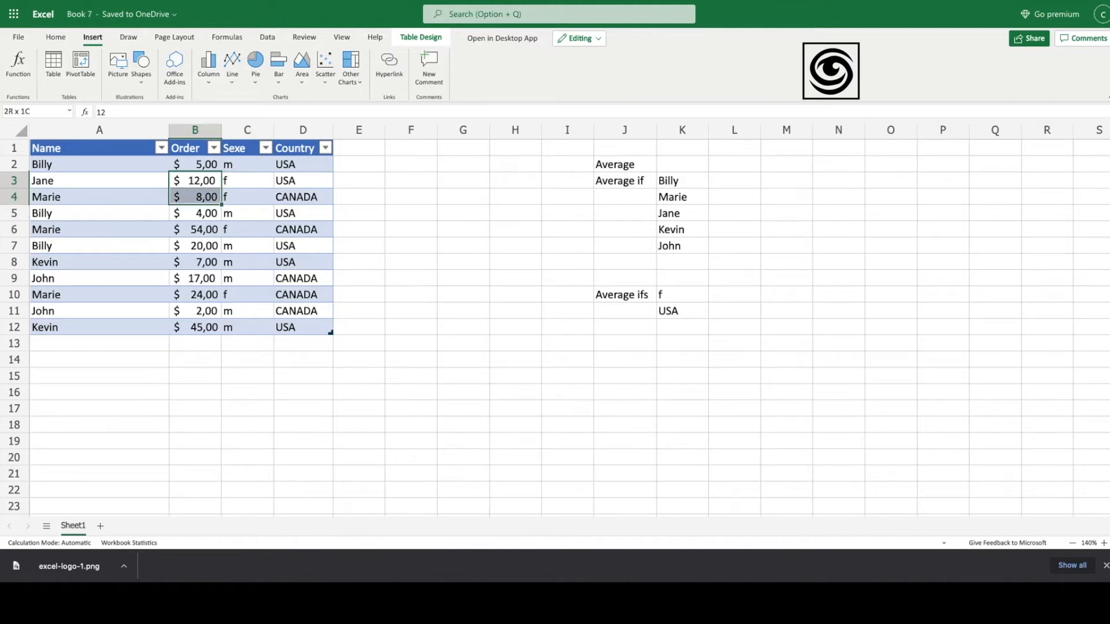
{"action": "key", "text": "shift+Down"}
{"action": "key", "text": "shift+Down"}
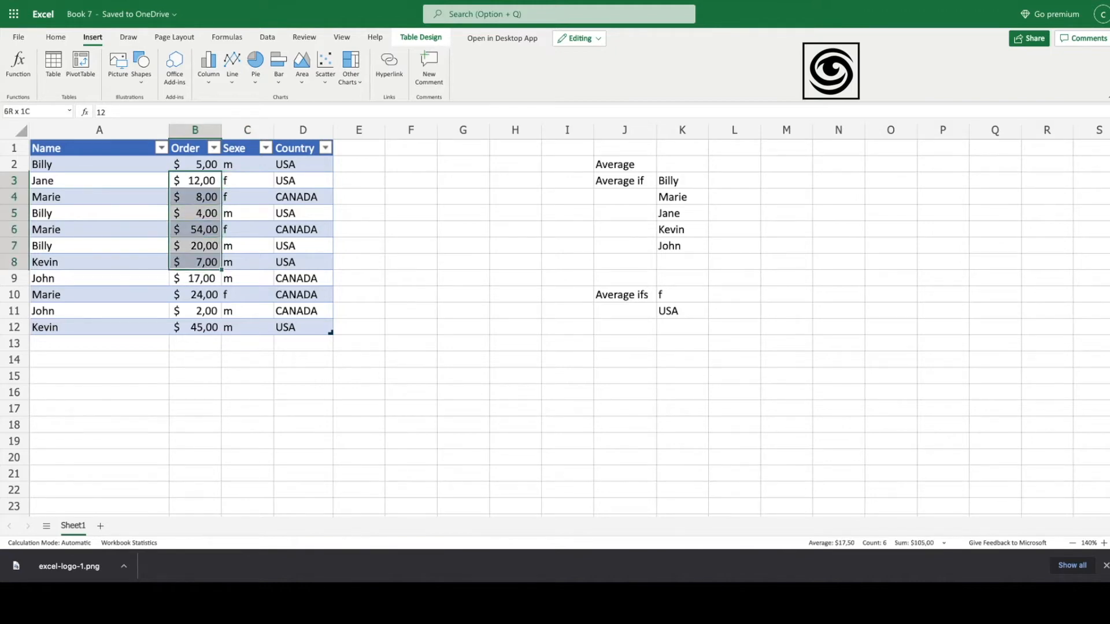
{"action": "key", "text": "shift+Up"}
{"action": "key", "text": "shift+Up"}
{"action": "key", "text": "shift+Up"}
{"action": "key", "text": "shift+Up"}
{"action": "key", "text": "shift+Up"}
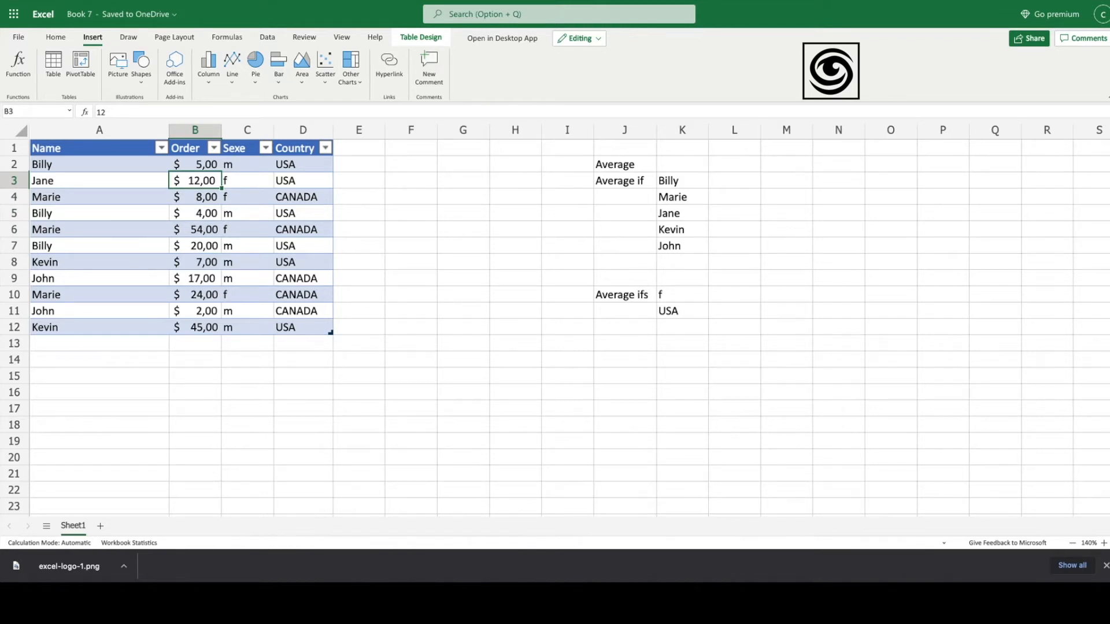
{"action": "key", "text": "shift+Down"}
{"action": "key", "text": "shift+Down"}
{"action": "key", "text": "shift+Down"}
{"action": "key", "text": "shift+Down"}
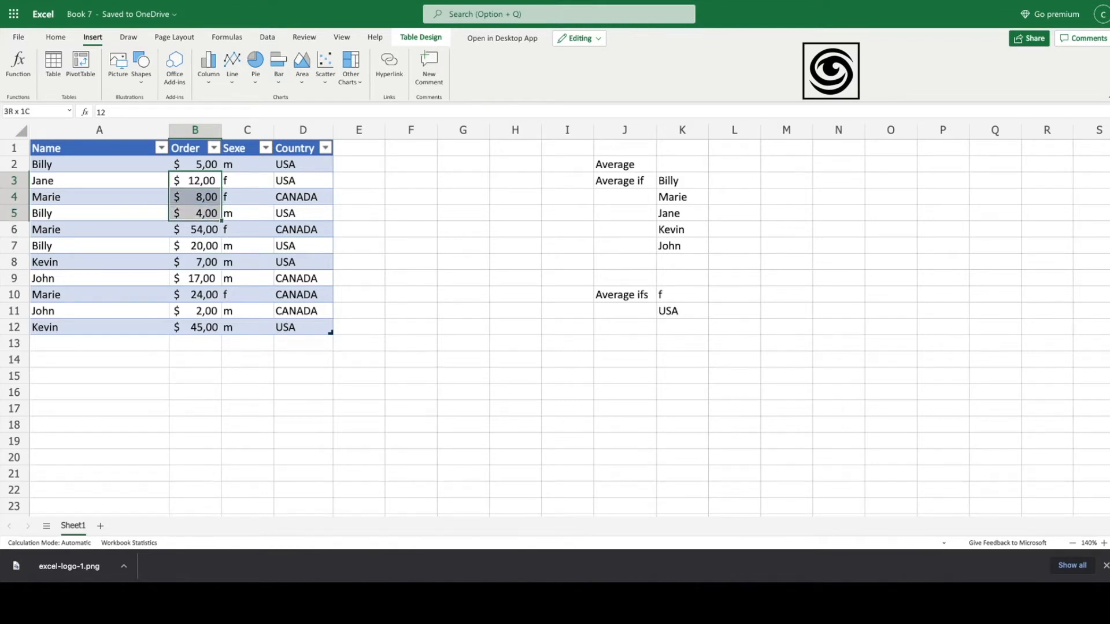
{"action": "key", "text": "shift+Down"}
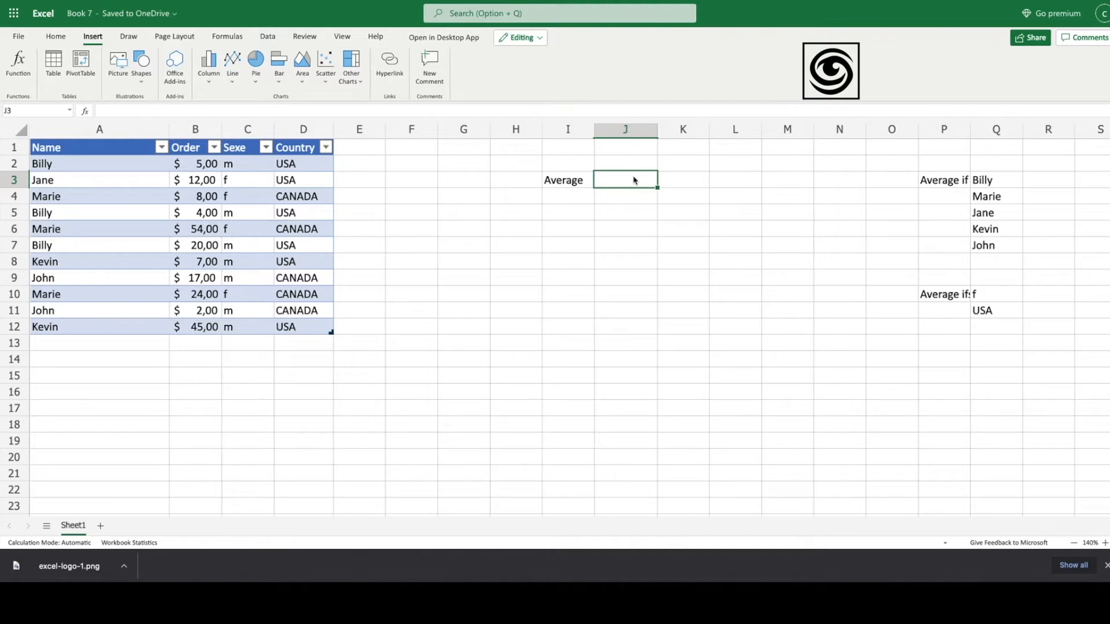
Step: Enter =AVERAGE(B2:B12) in J3 to show the $18,00 average of all orders
{"action": "type", "text": "="}
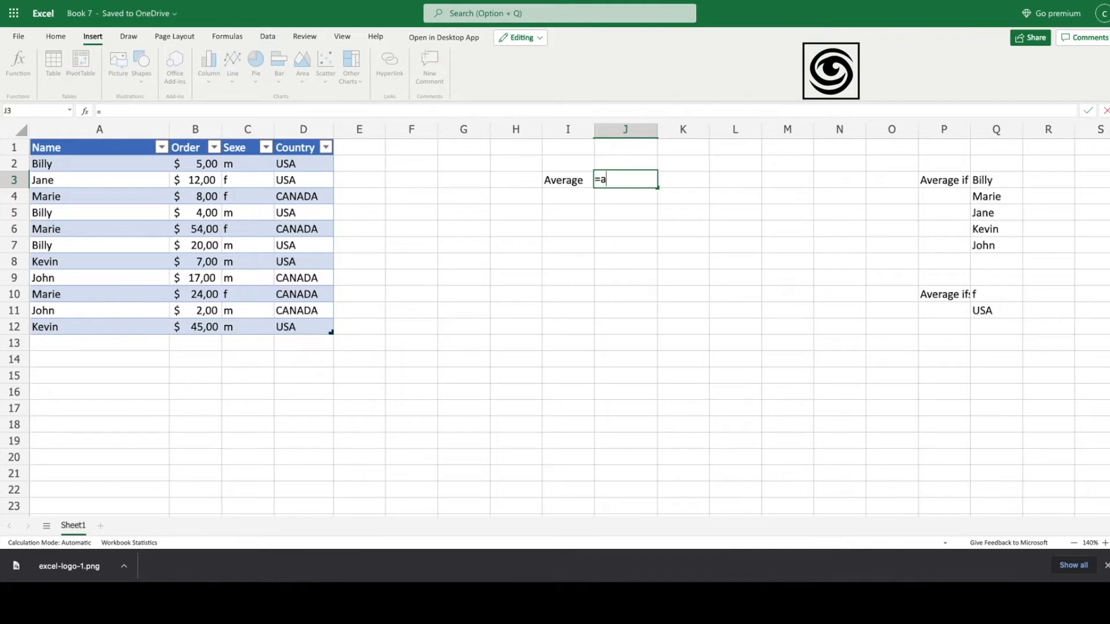
{"action": "type", "text": "average"}
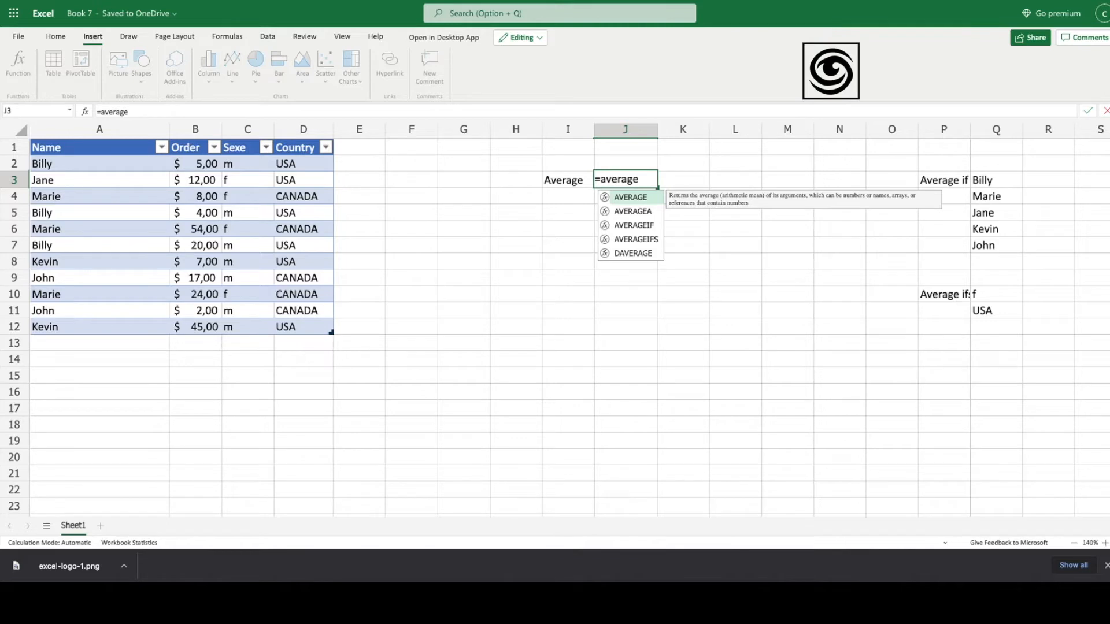
{"action": "type", "text": "("}
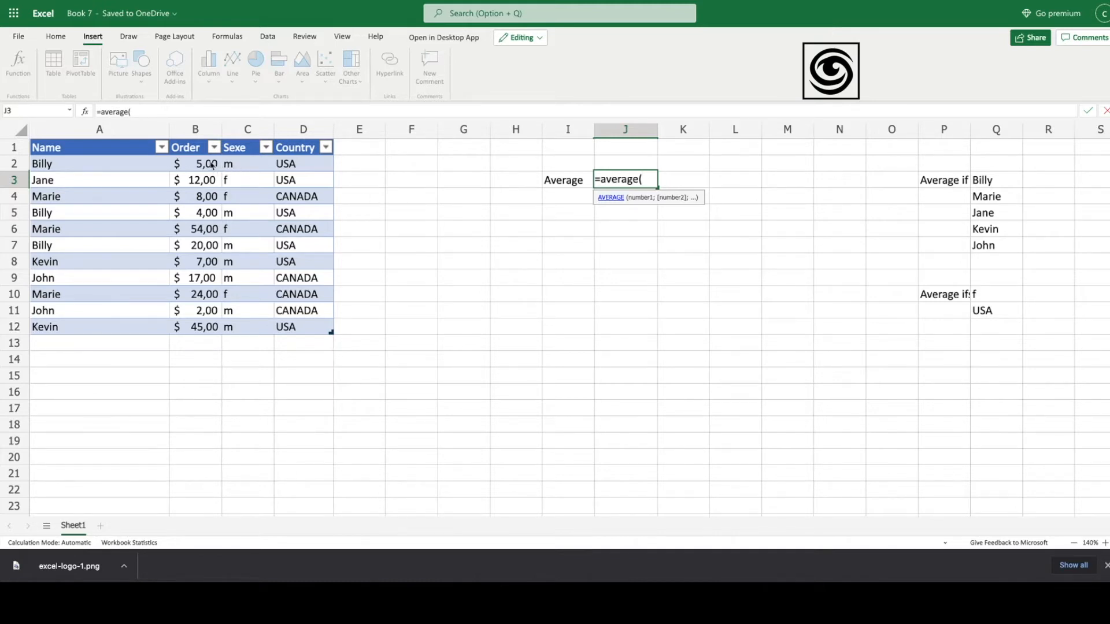
{"action": "left_click_drag", "start_coordinate": [212, 166], "coordinate": [203, 325]}
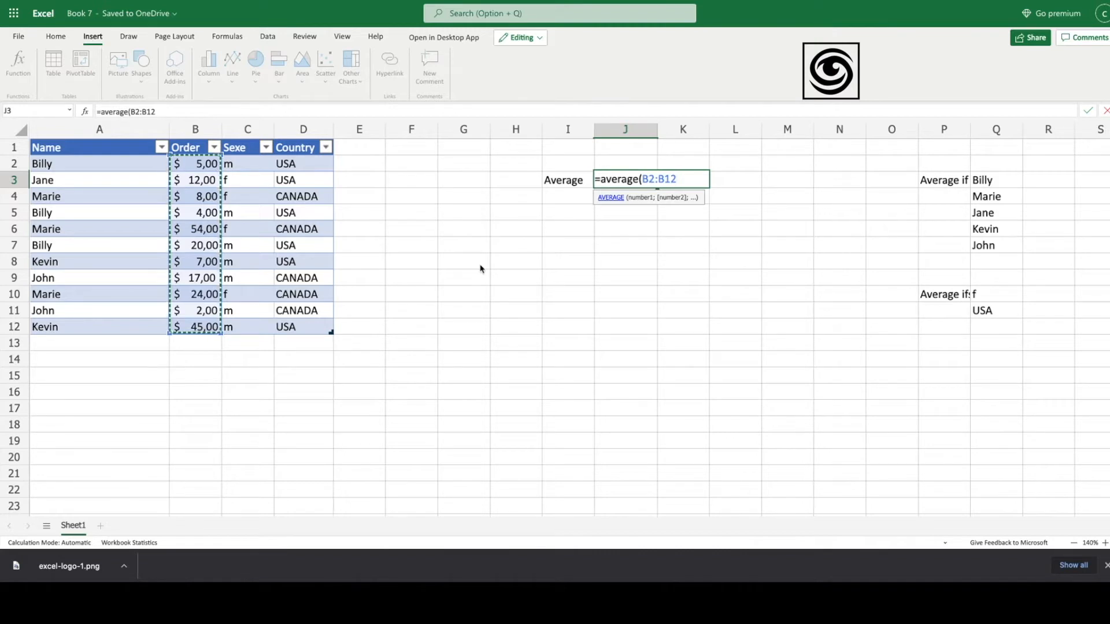
{"action": "type", "text": ")"}
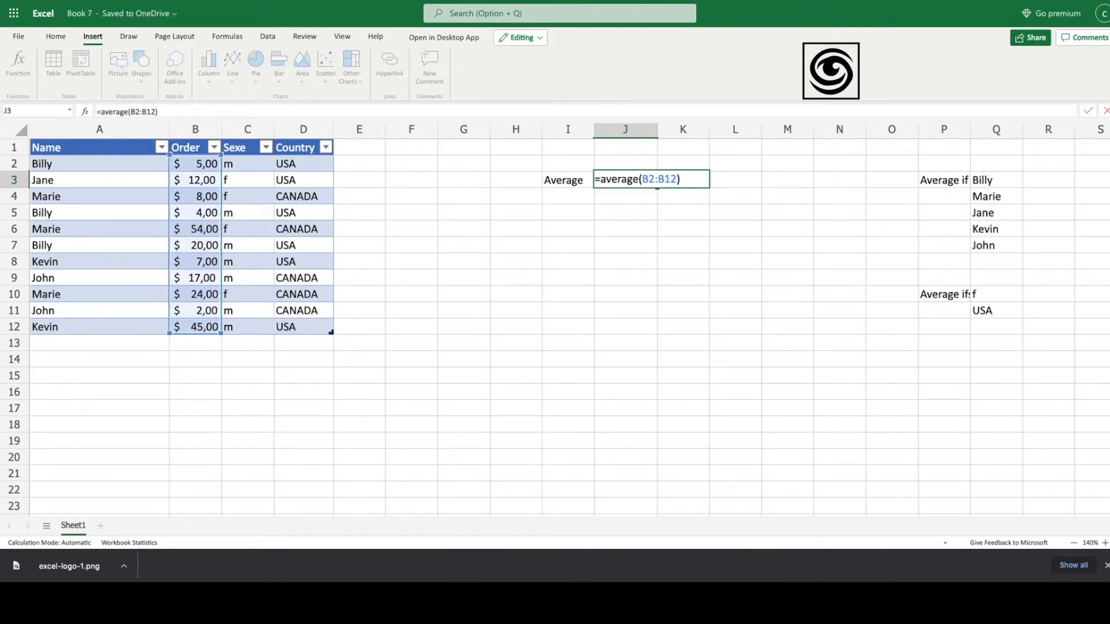
{"action": "key", "text": "Return"}
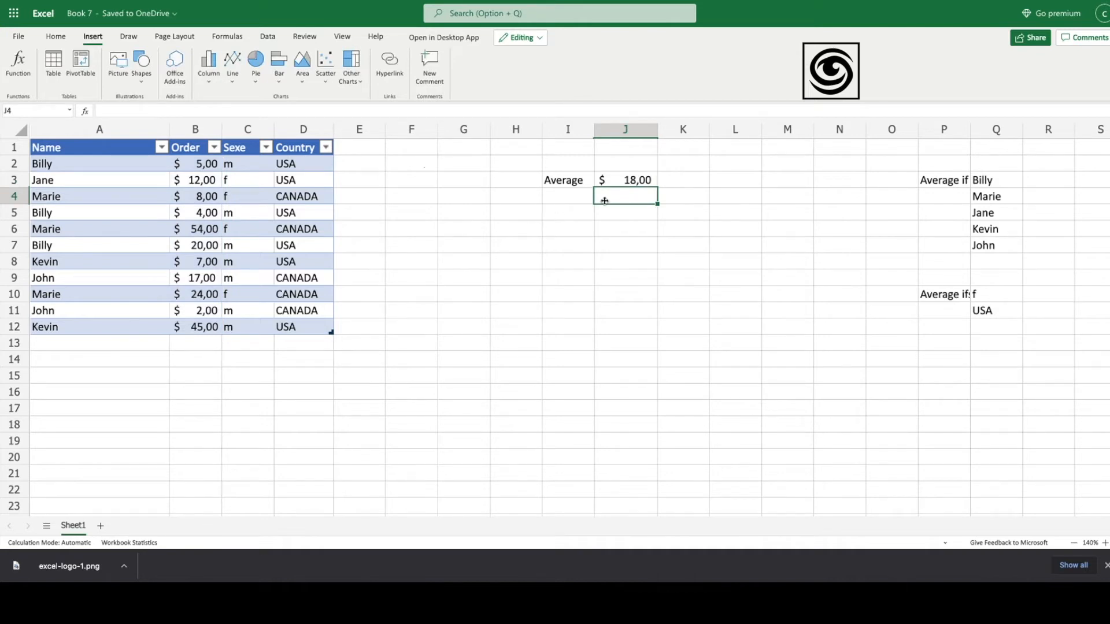
{"action": "left_click", "coordinate": [630, 186]}
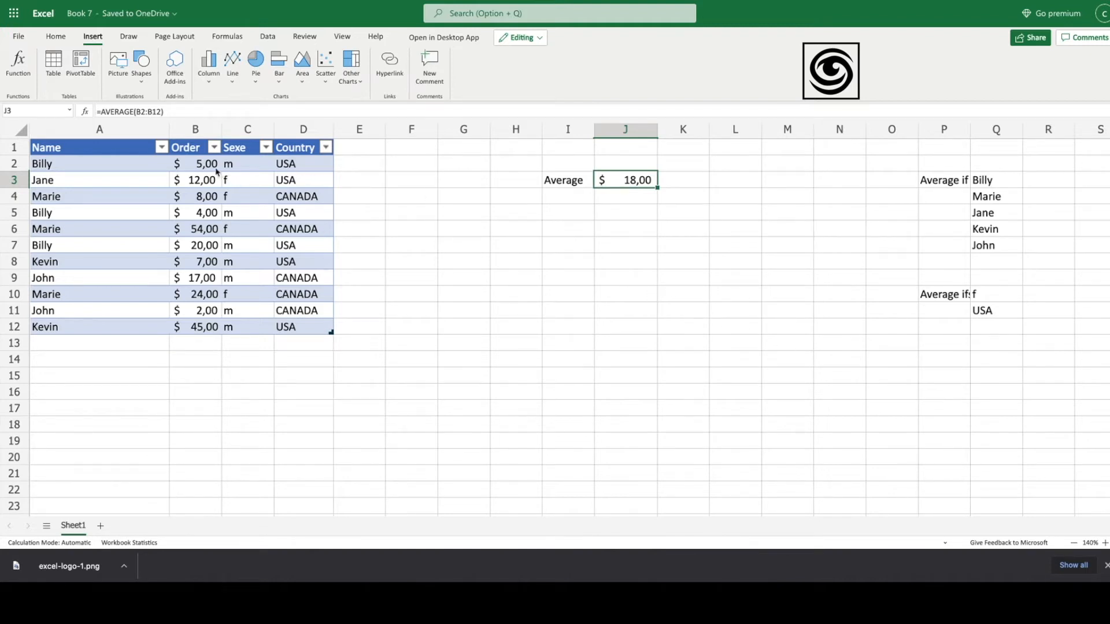
{"action": "left_click_drag", "start_coordinate": [208, 166], "coordinate": [207, 328]}
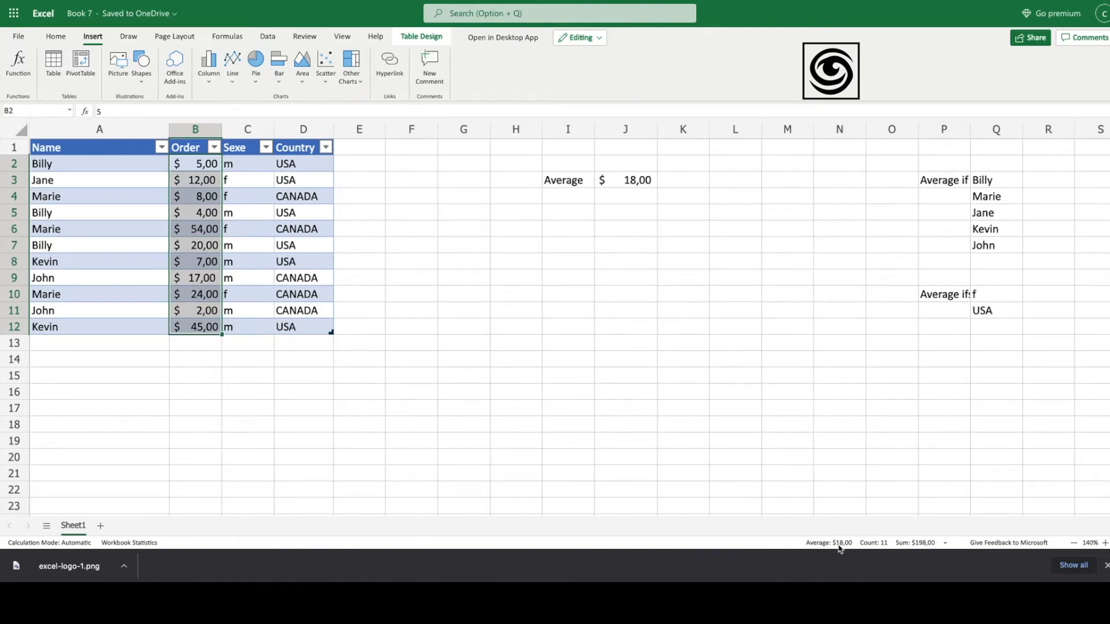
{"action": "left_click", "coordinate": [598, 227]}
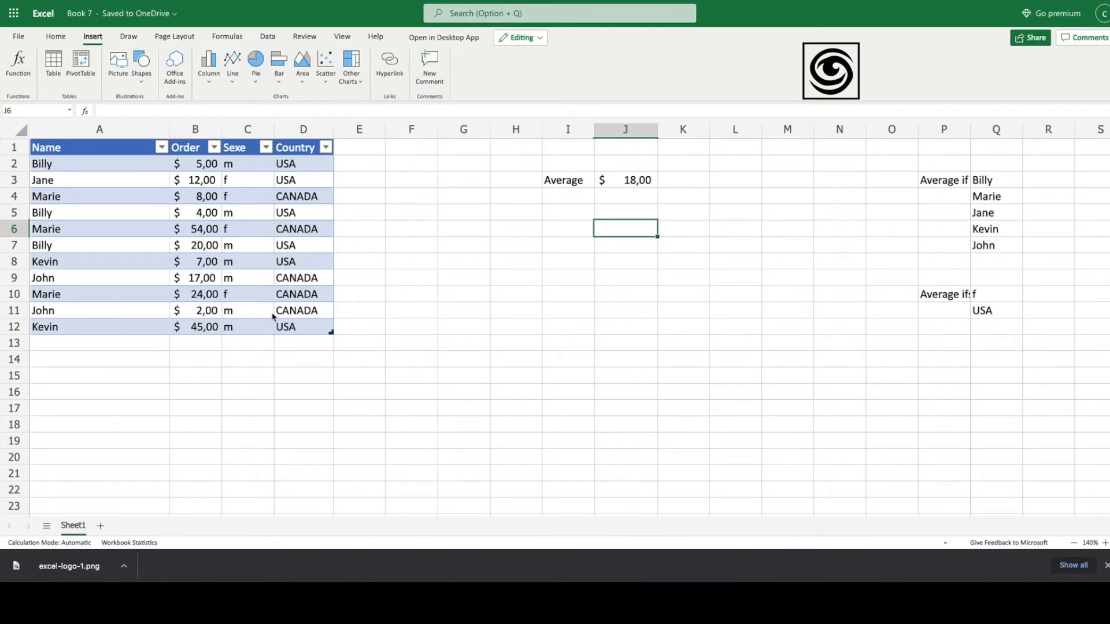
Step: Enter =AVERAGE(B2;B8;B12) in J5, returning $19,00, and compare its formula with J3's
{"action": "left_click", "coordinate": [631, 214]}
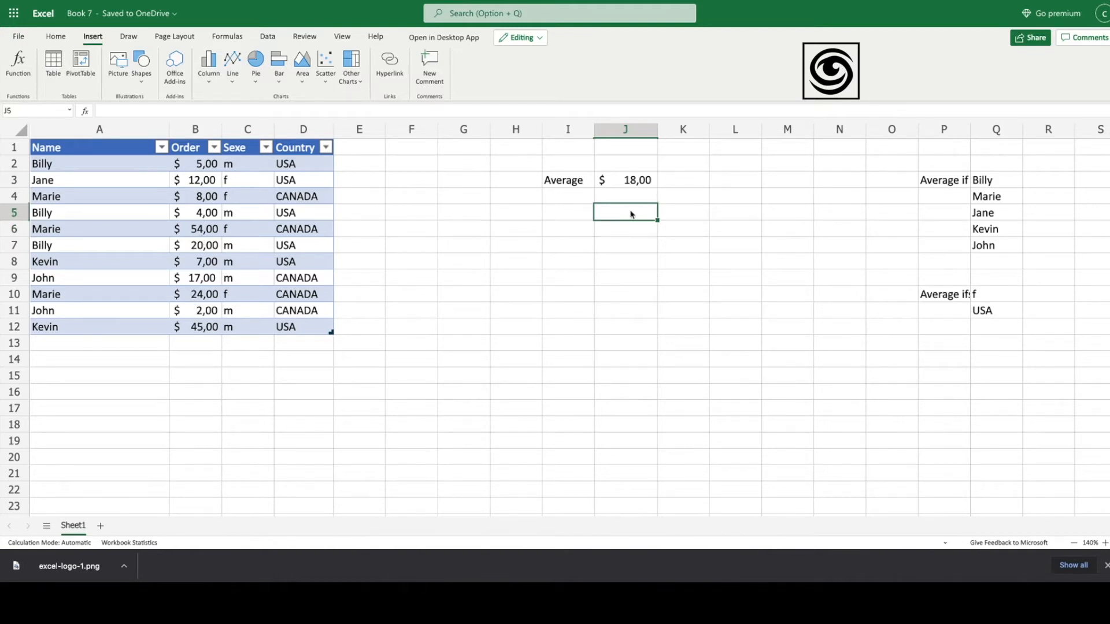
{"action": "type", "text": "="}
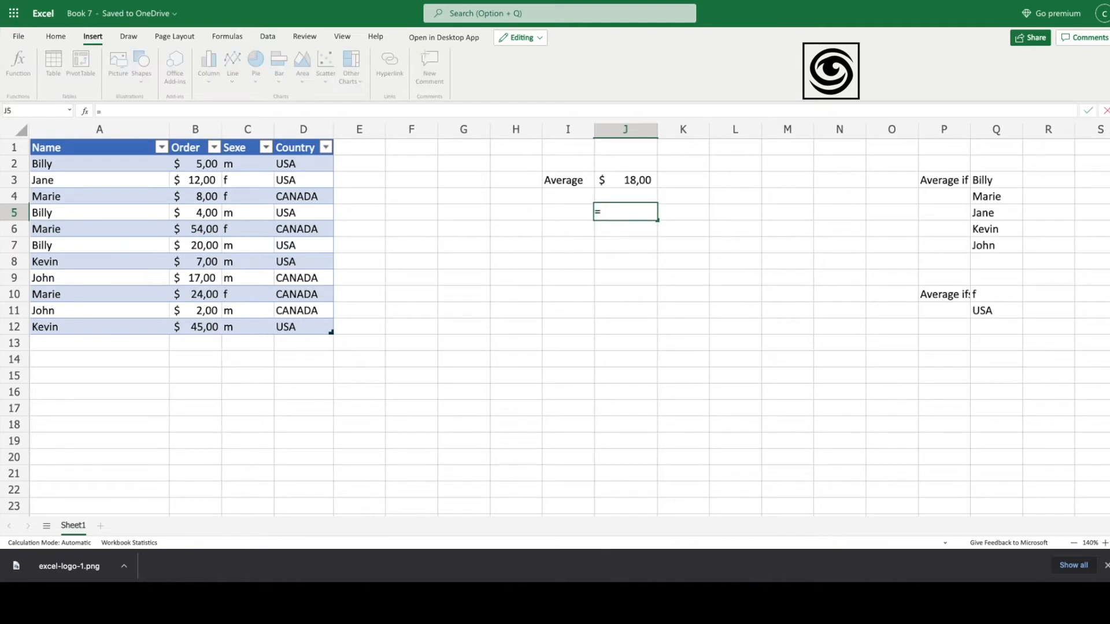
{"action": "type", "text": "av"}
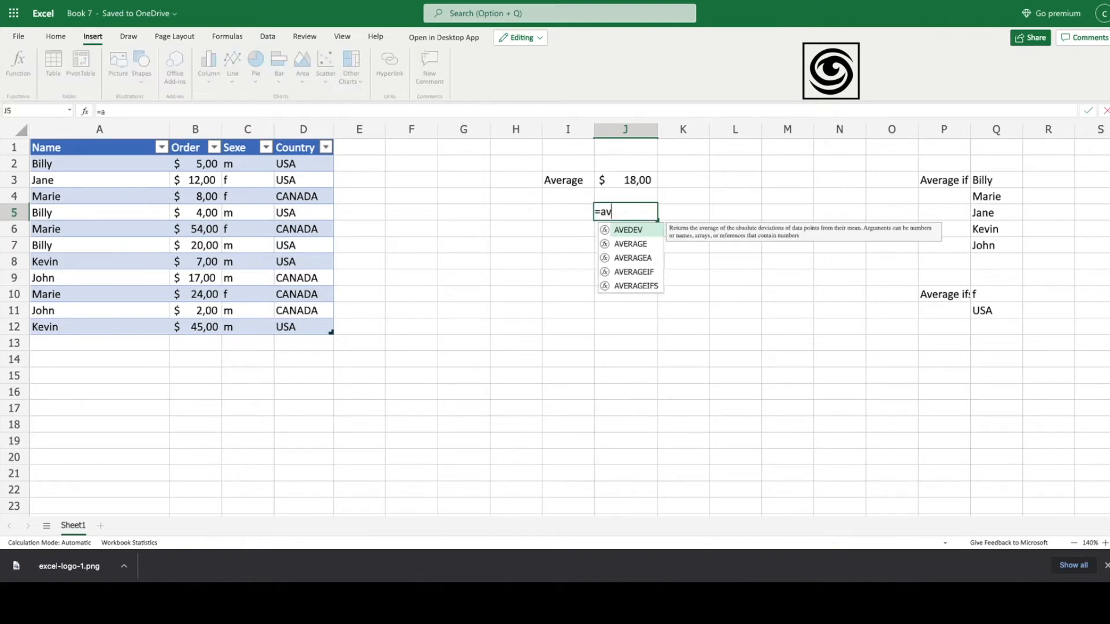
{"action": "type", "text": "erage("}
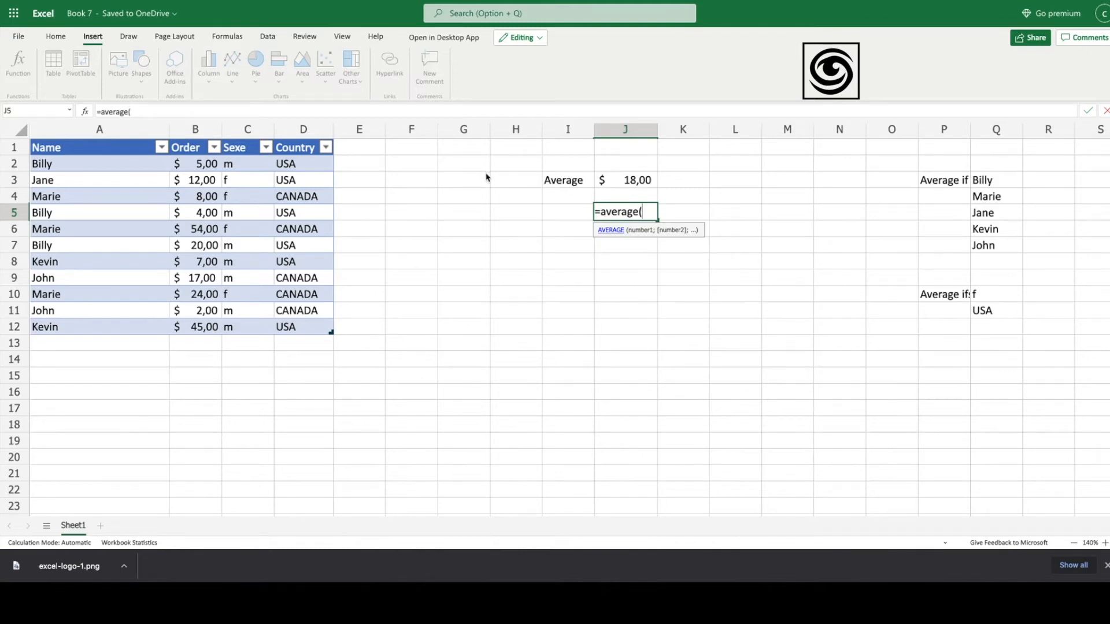
{"action": "left_click", "coordinate": [208, 168]}
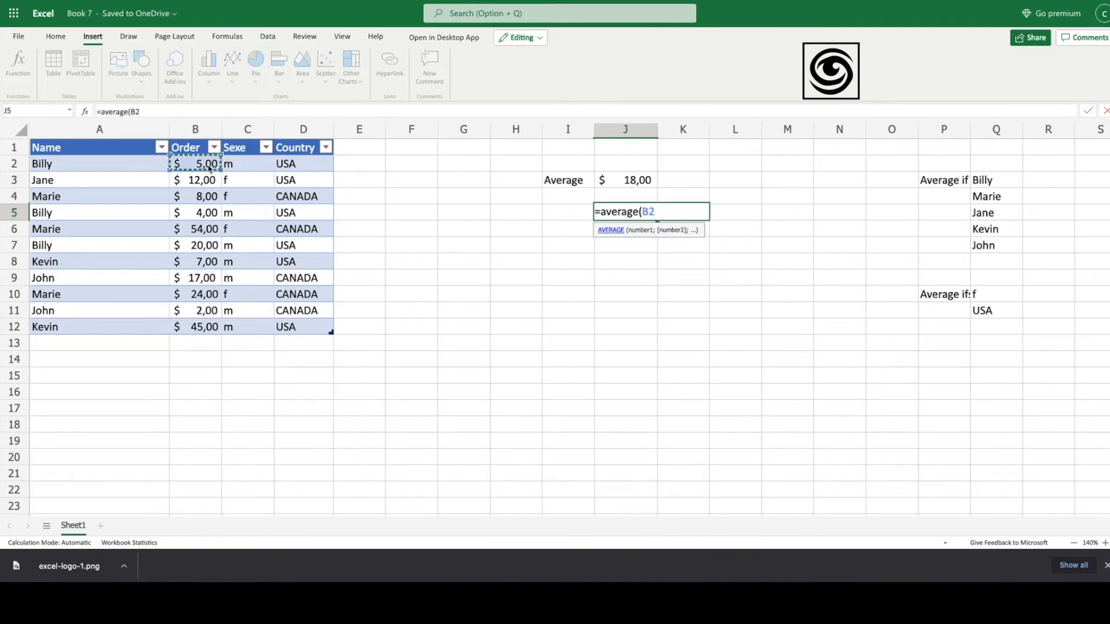
{"action": "type", "text": ";"}
{"action": "left_click", "coordinate": [207, 266]}
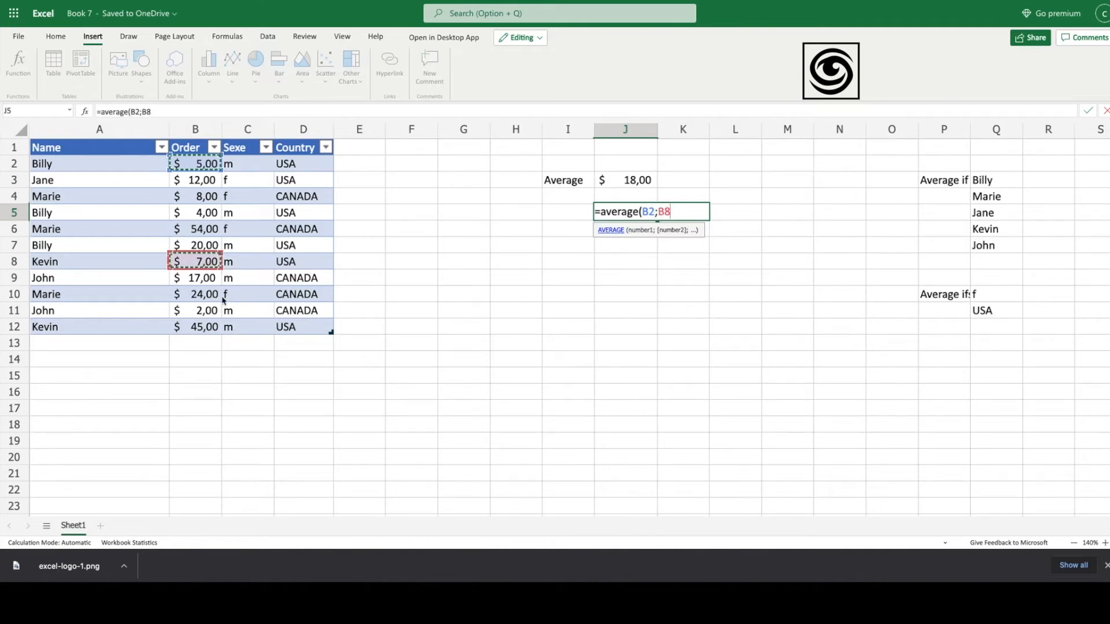
{"action": "type", "text": ";"}
{"action": "left_click", "coordinate": [207, 328]}
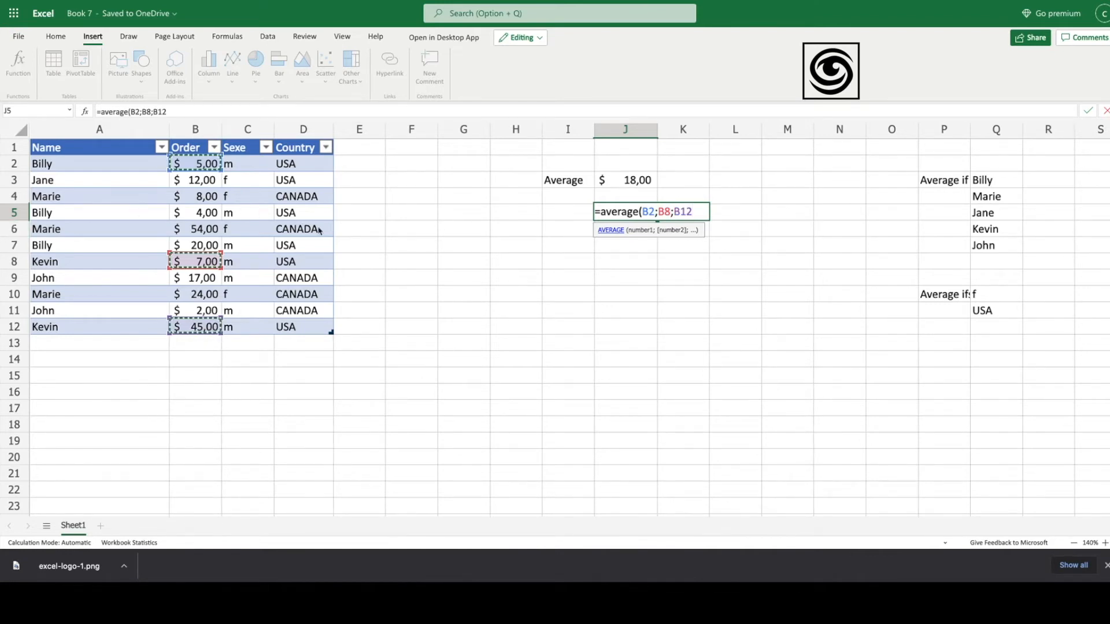
{"action": "key", "text": "Return"}
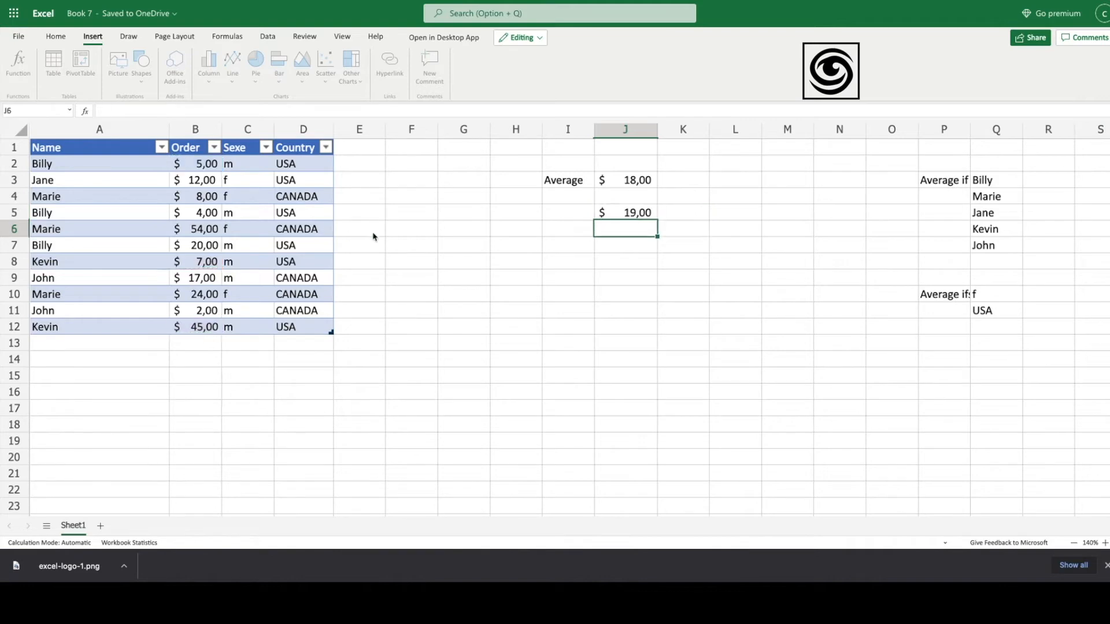
{"action": "left_click", "coordinate": [636, 217]}
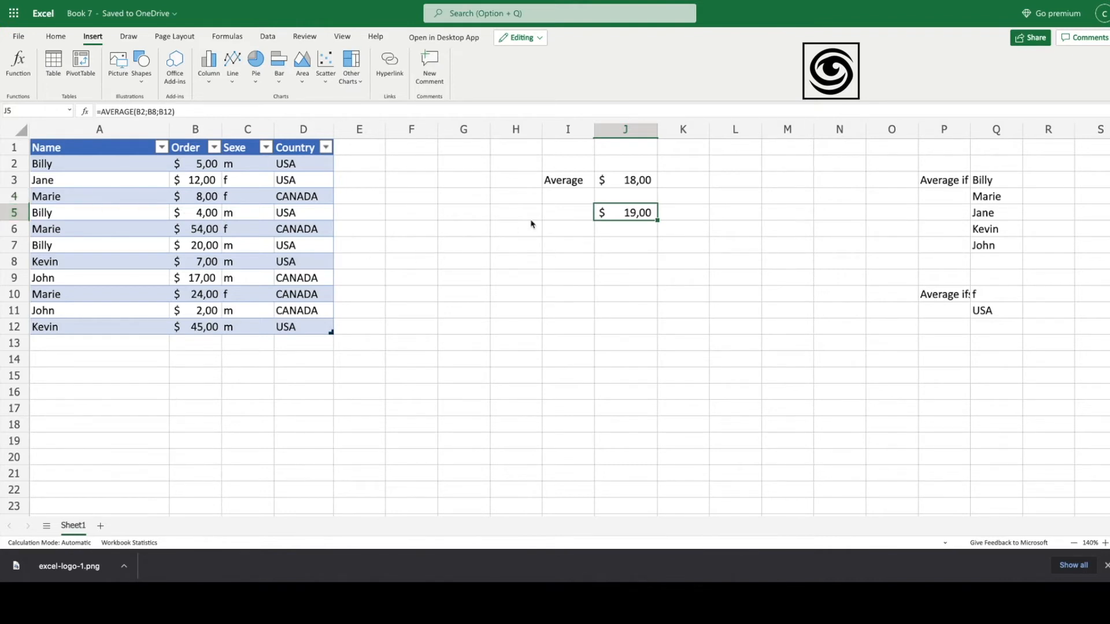
{"action": "left_click", "coordinate": [611, 185]}
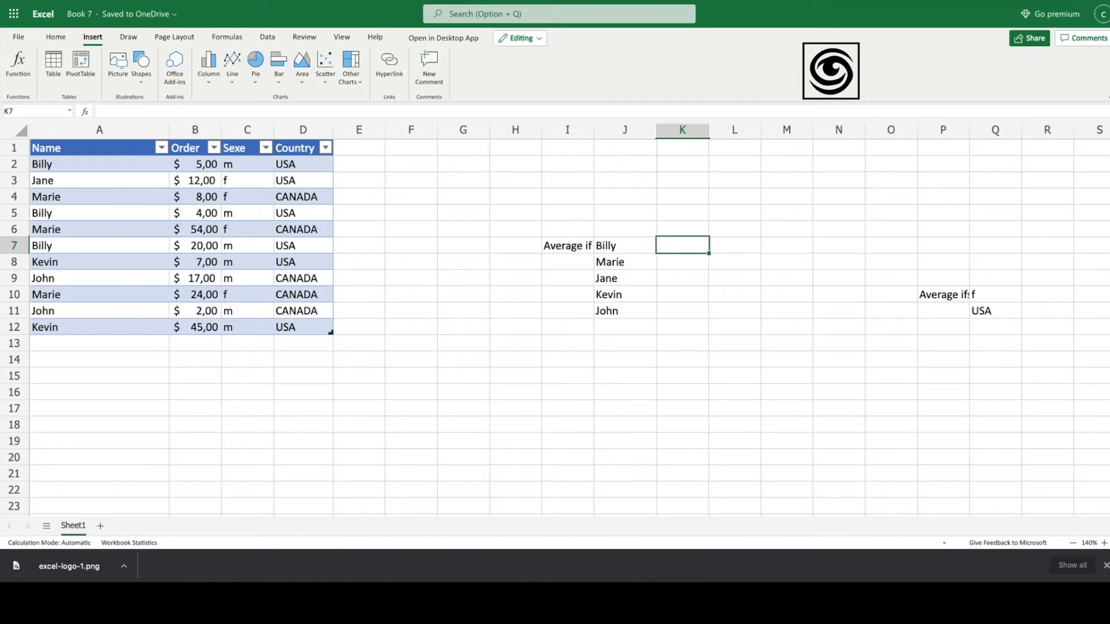
Step: Start typing =averagif in K7 beside Billy
{"action": "type", "text": "=averag"}
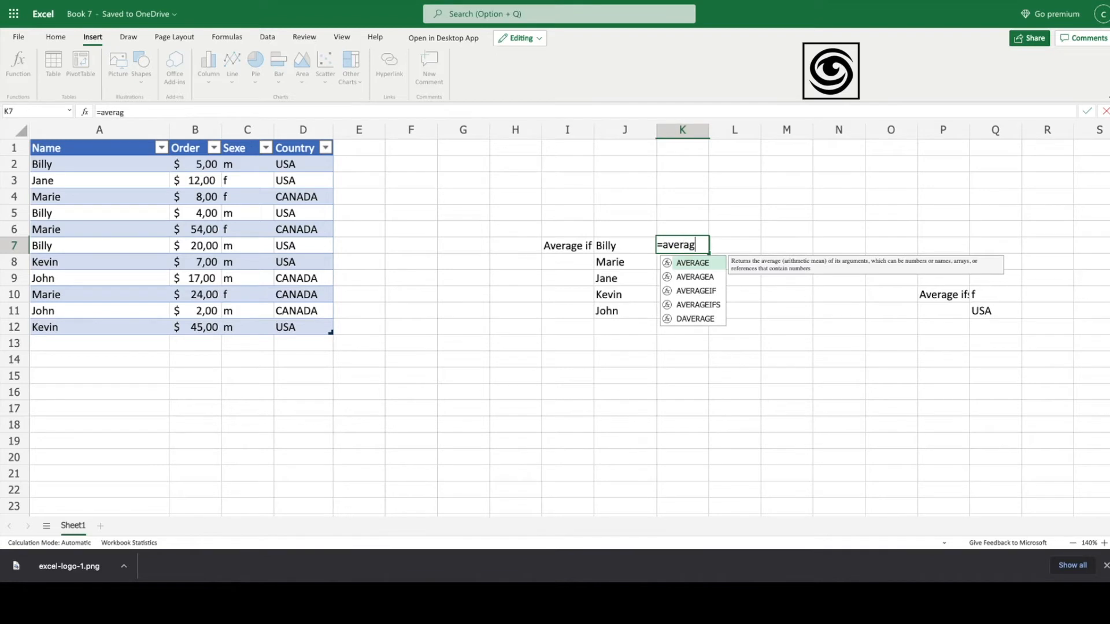
{"action": "type", "text": "if"}
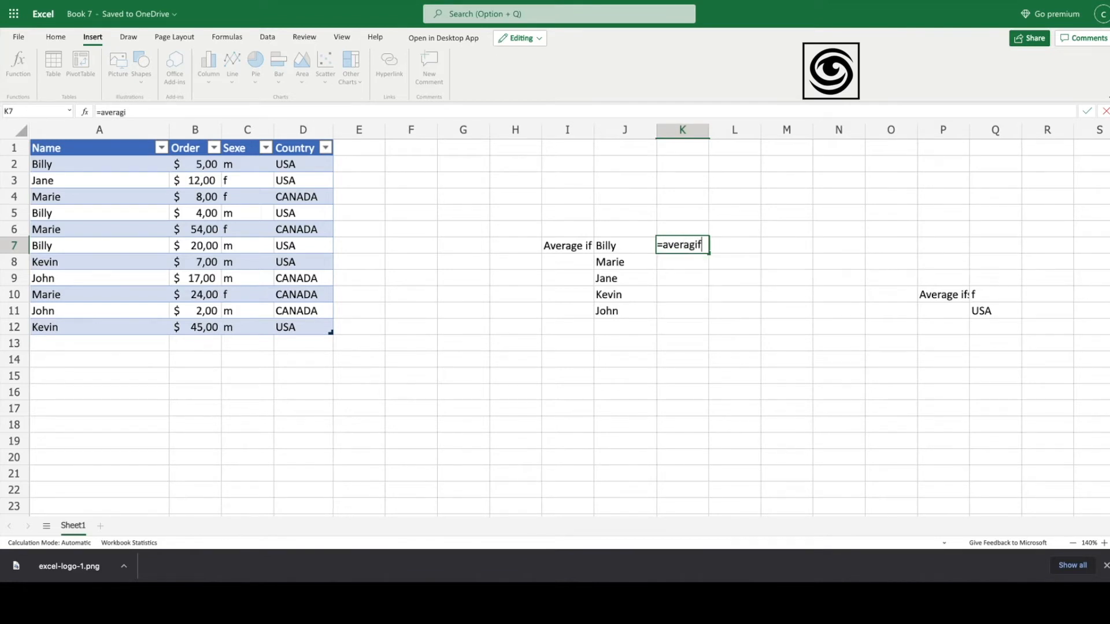
Step: Correct the function name so K7 reads =averageif(
{"action": "key", "text": "BackSpace"}
{"action": "key", "text": "BackSpace"}
{"action": "type", "text": "eif"}
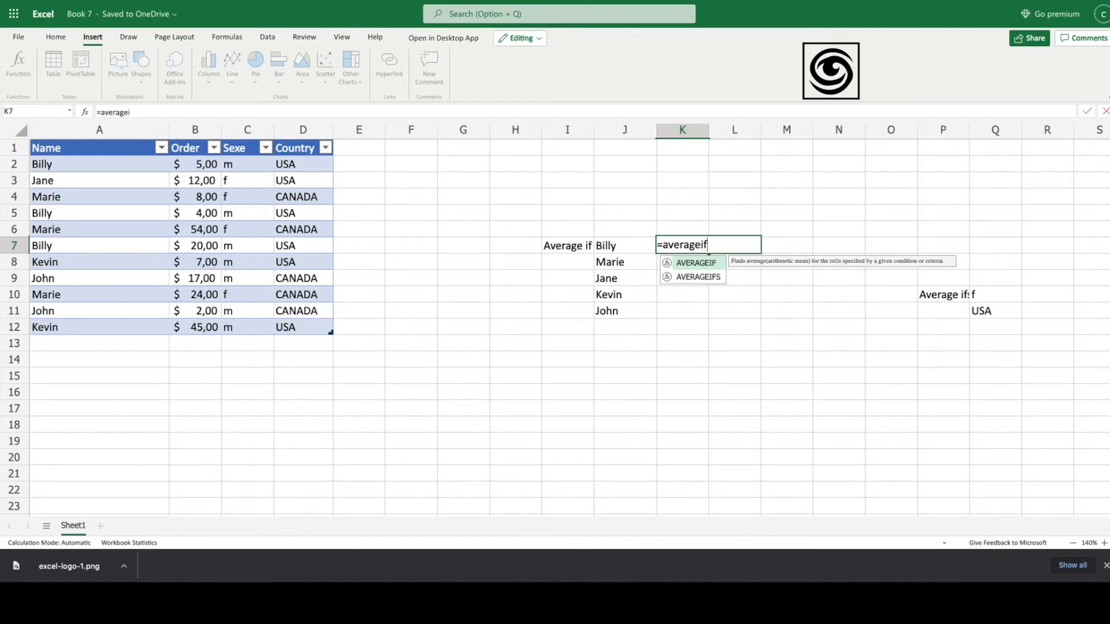
{"action": "type", "text": "("}
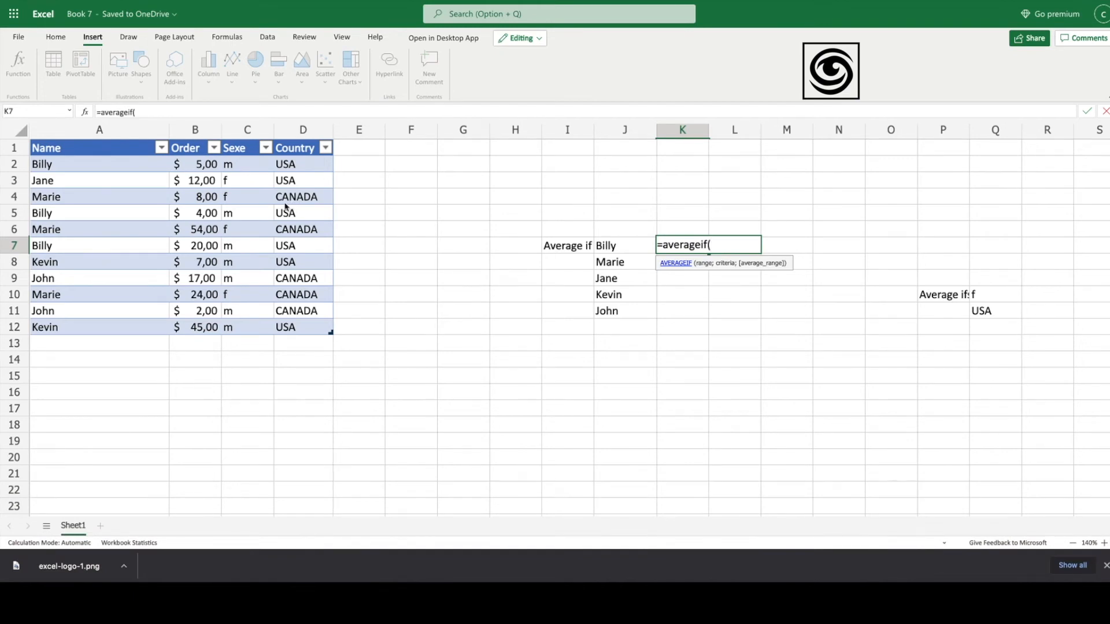
Step: Complete K7 as =AVERAGEIF(A:A;J7;B:B), giving Billy's average order of 9,666667
{"action": "left_click", "coordinate": [125, 131]}
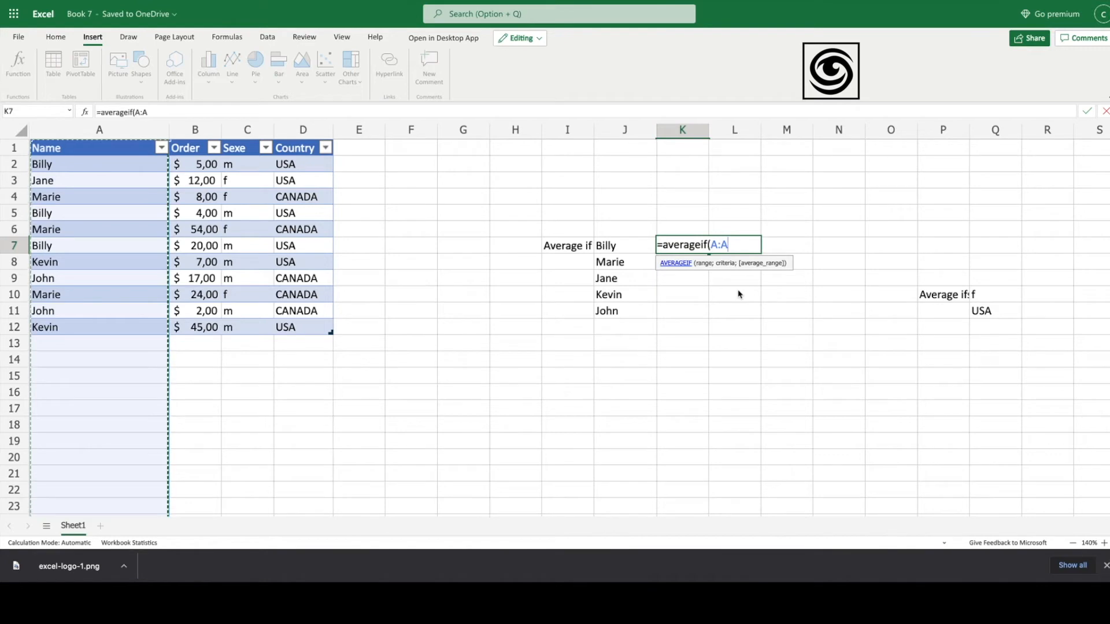
{"action": "type", "text": ";"}
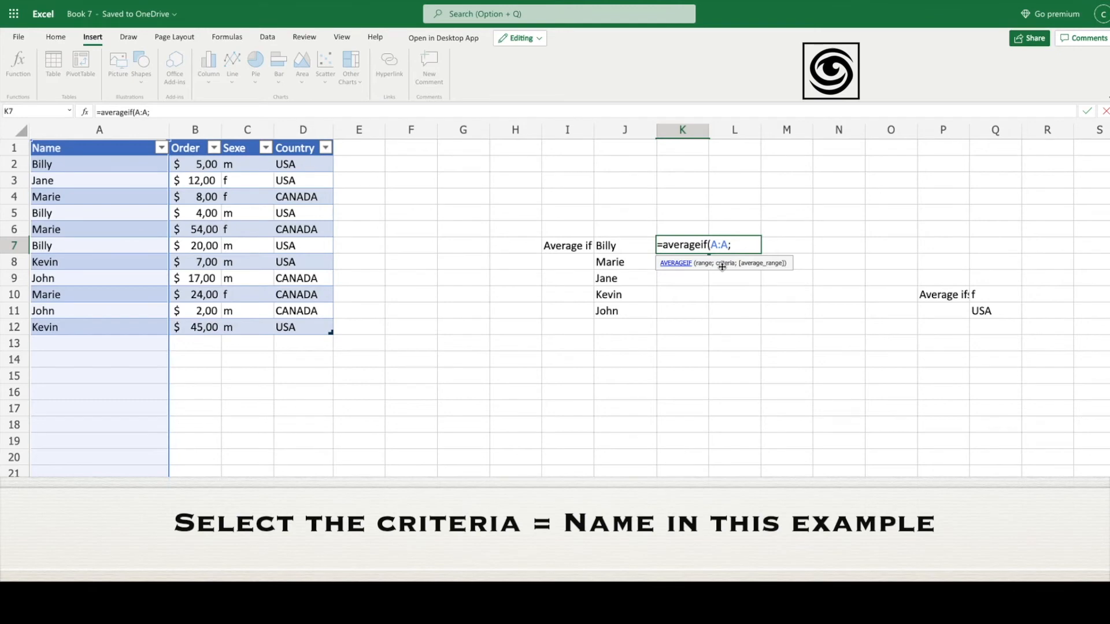
{"action": "left_click", "coordinate": [617, 249]}
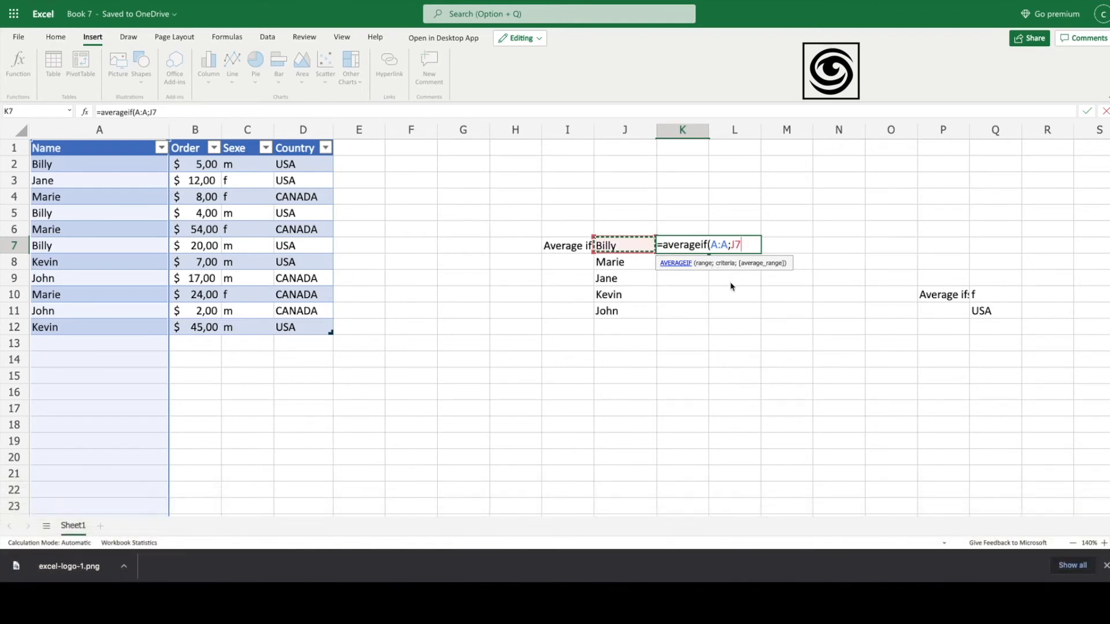
{"action": "type", "text": ";"}
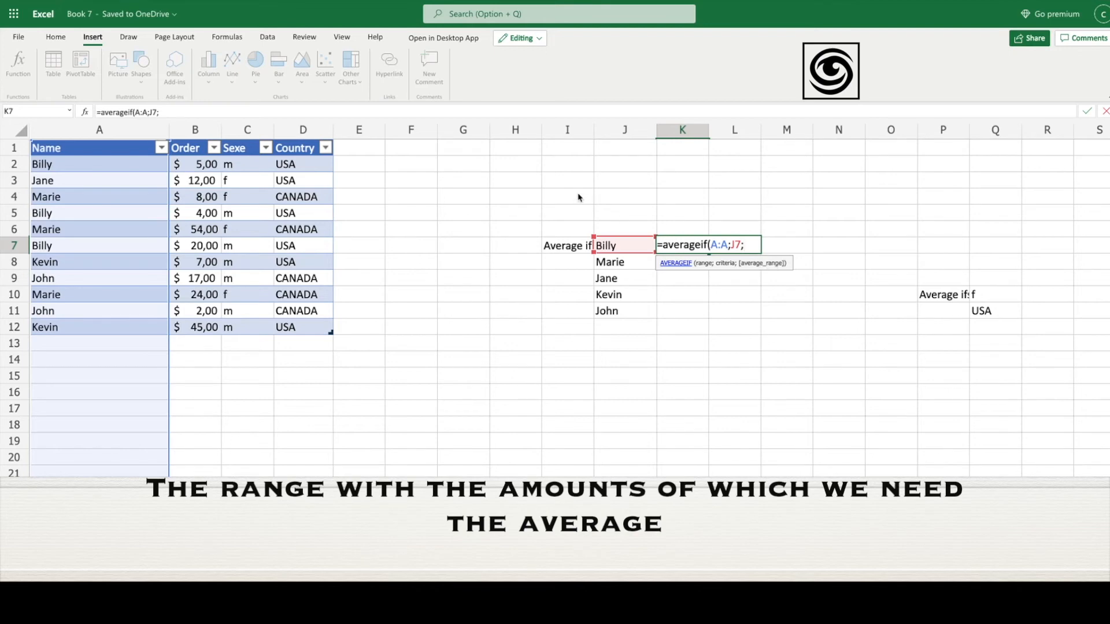
{"action": "left_click", "coordinate": [197, 135]}
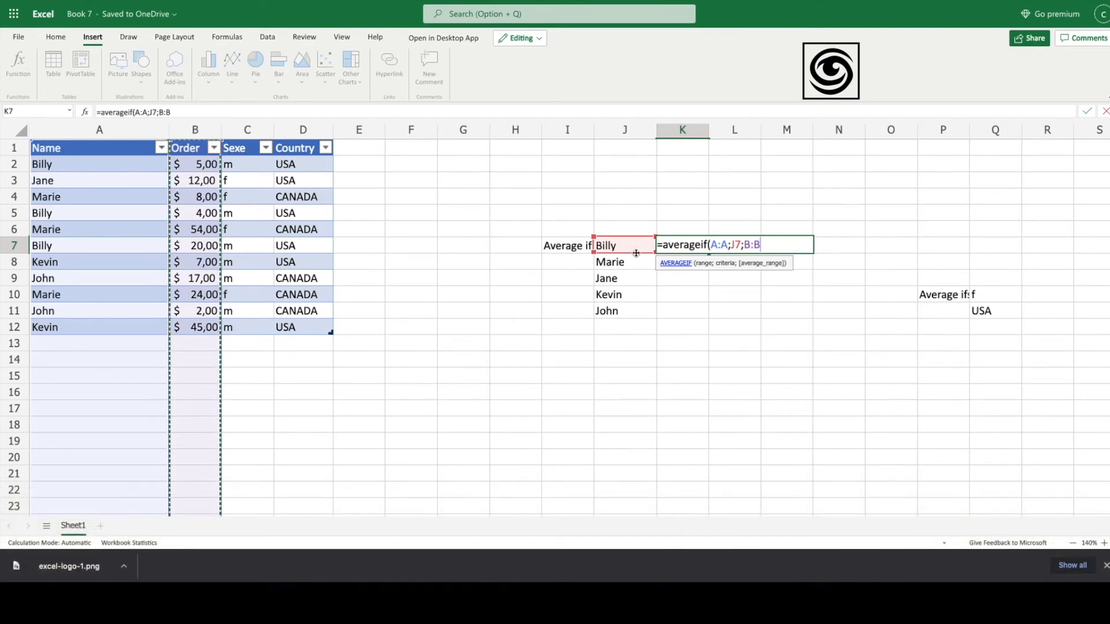
{"action": "type", "text": ")"}
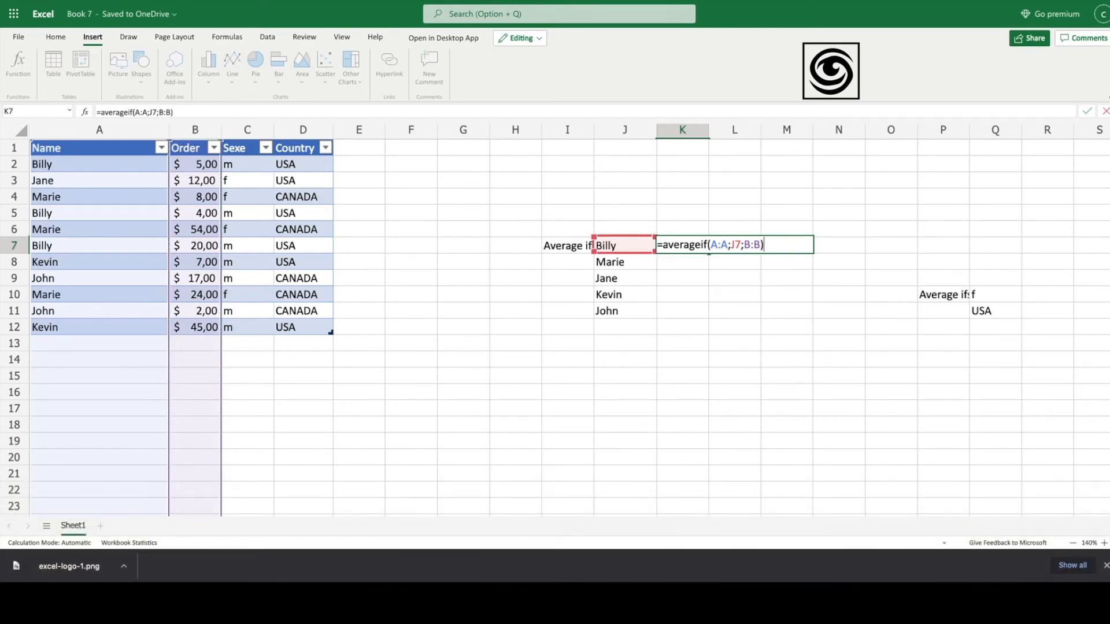
{"action": "key", "text": "Return"}
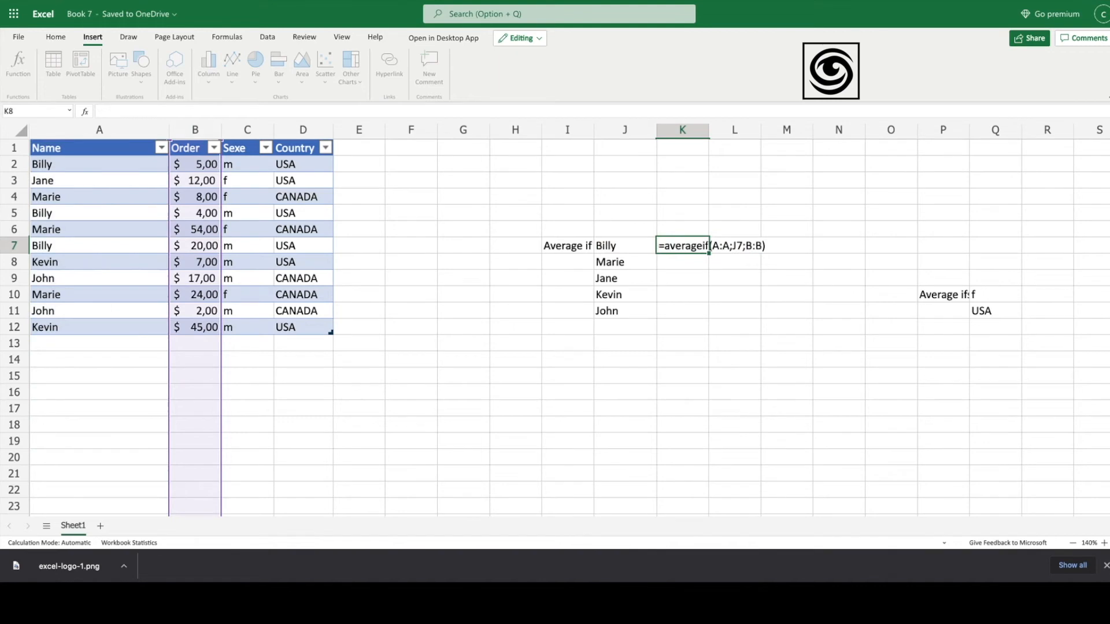
Step: Fill Billy's AVERAGEIF formula from K7 down to K11 for Marie, Jane, Kevin and John
{"action": "left_click", "coordinate": [696, 250]}
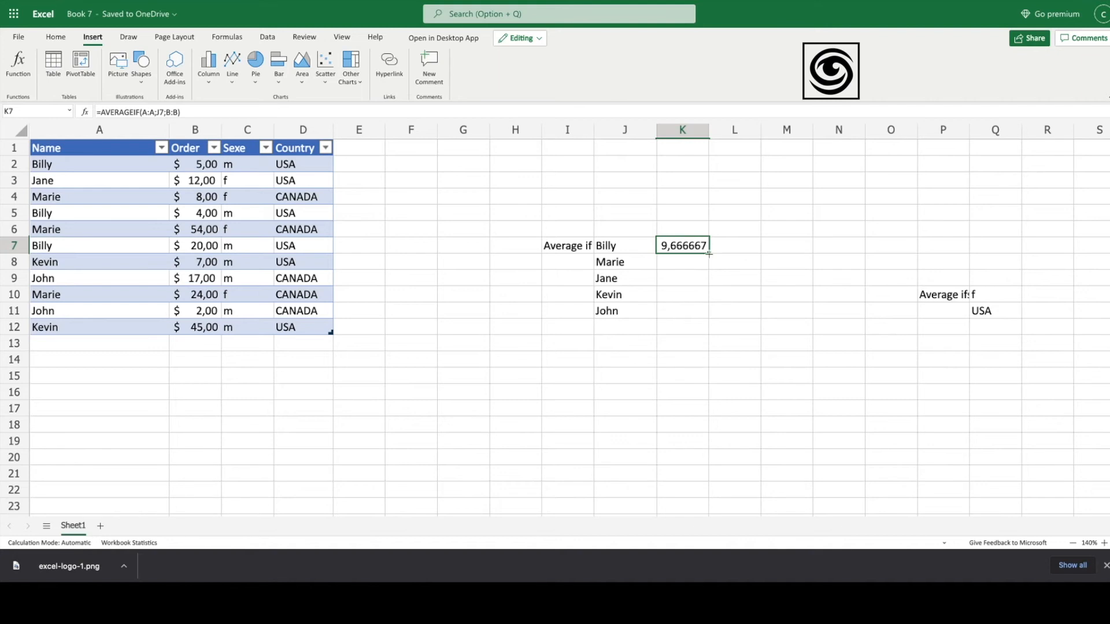
{"action": "left_click_drag", "start_coordinate": [708, 253], "coordinate": [690, 306]}
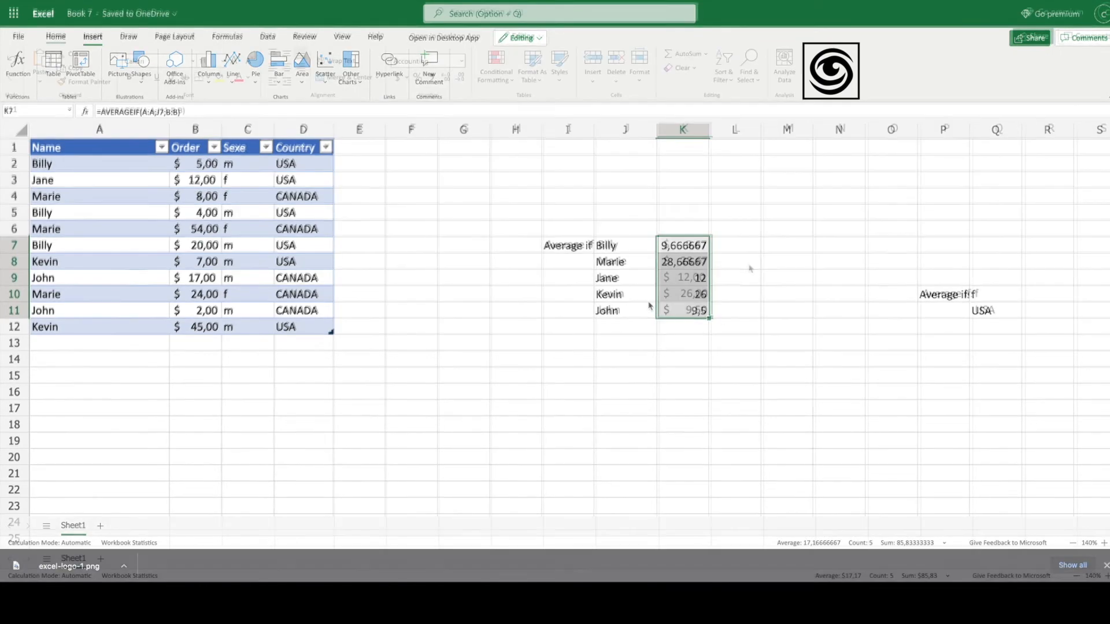
{"action": "left_click", "coordinate": [742, 262]}
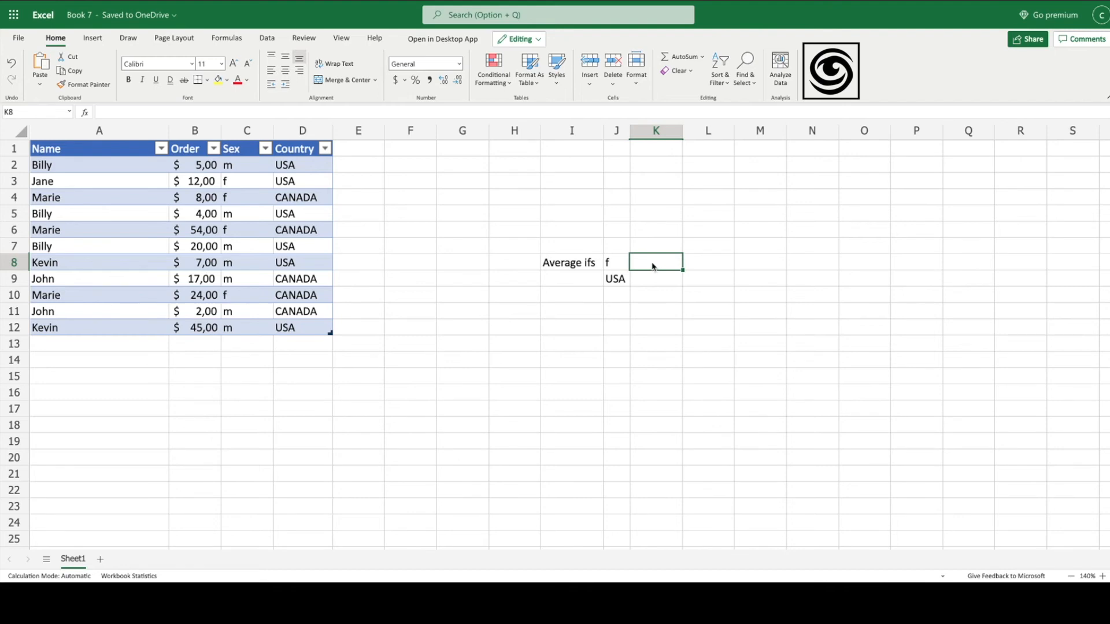
Step: Type =averageif in K8 and pick AVERAGEIFS from the autocomplete list
{"action": "type", "text": "="}
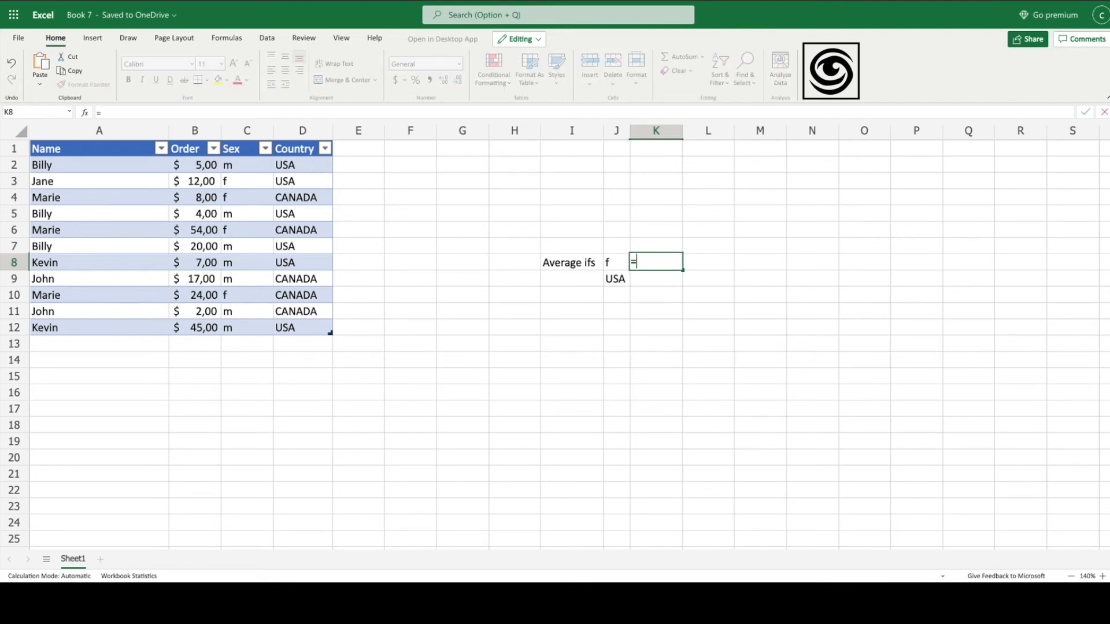
{"action": "type", "text": "av"}
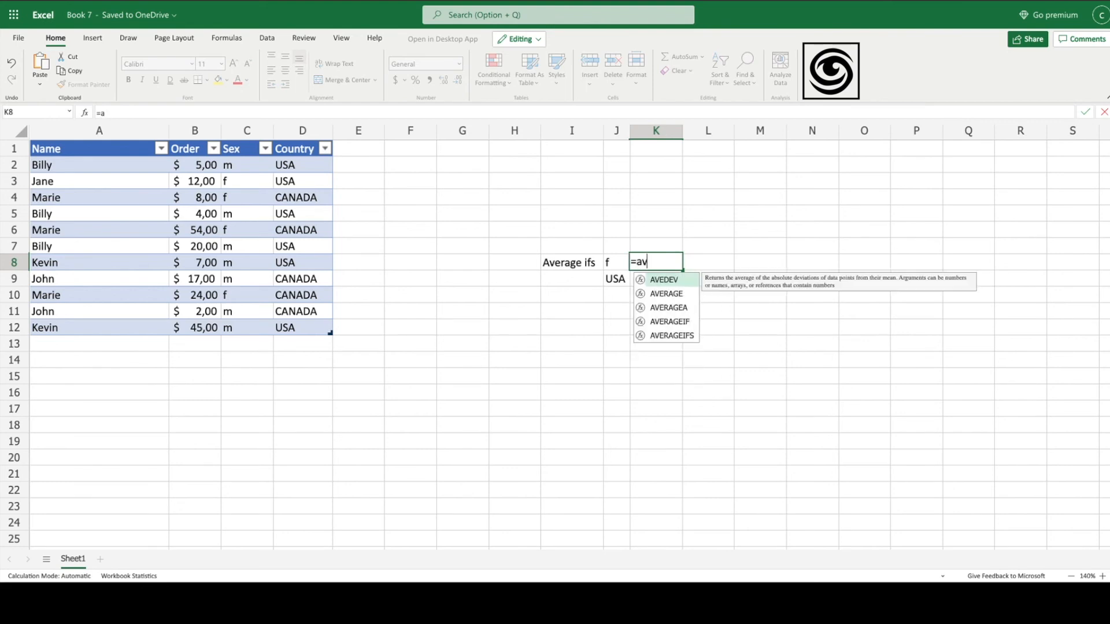
{"action": "type", "text": "erage"}
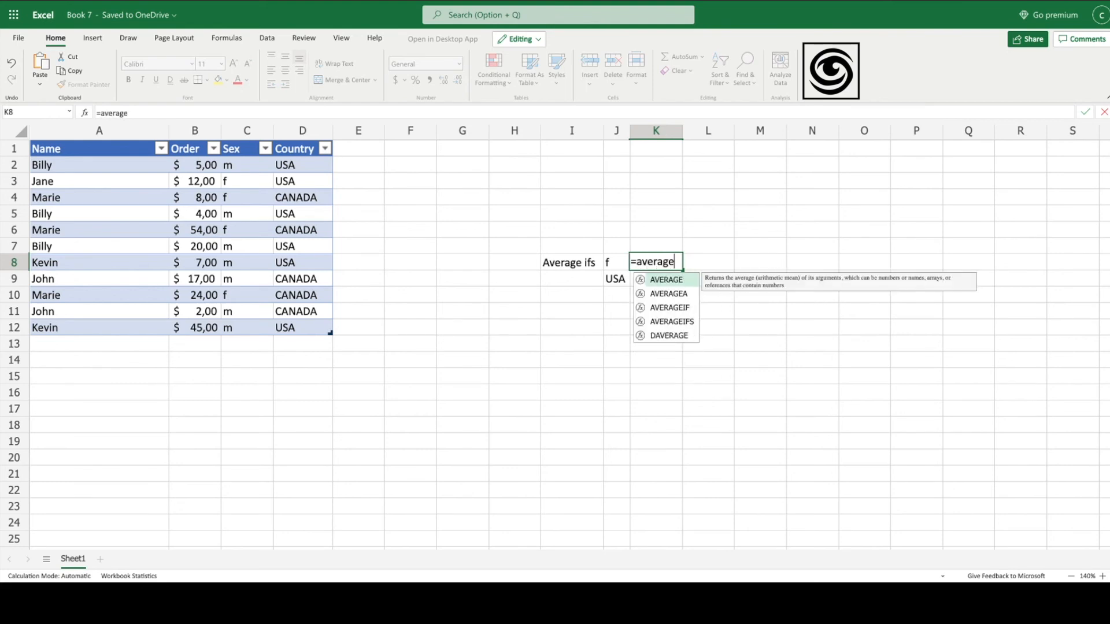
{"action": "type", "text": "if"}
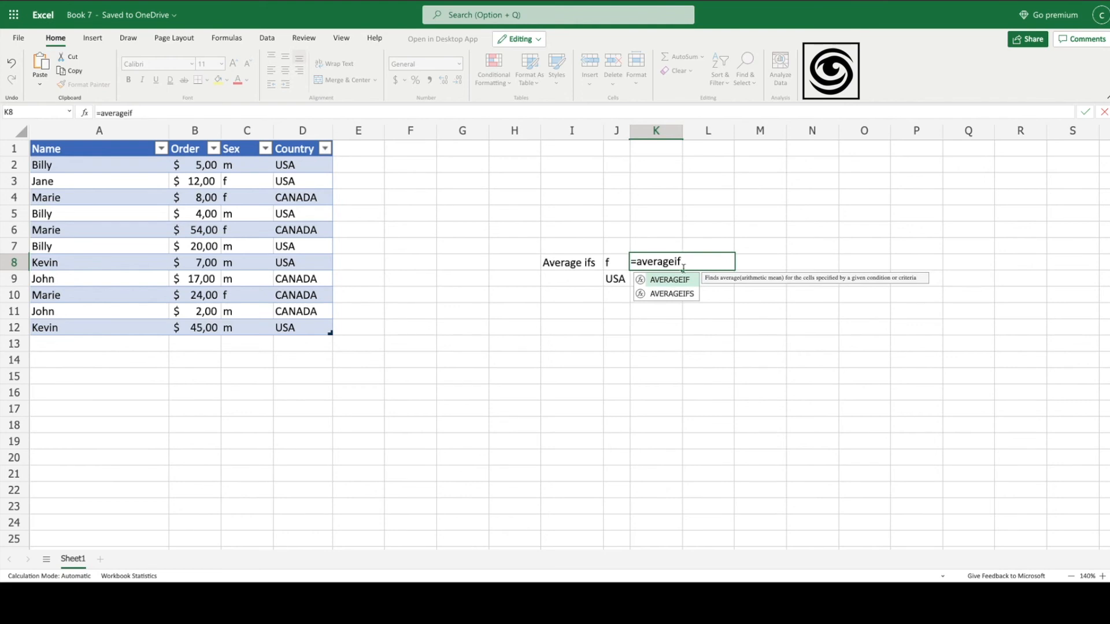
{"action": "double_click", "coordinate": [692, 295]}
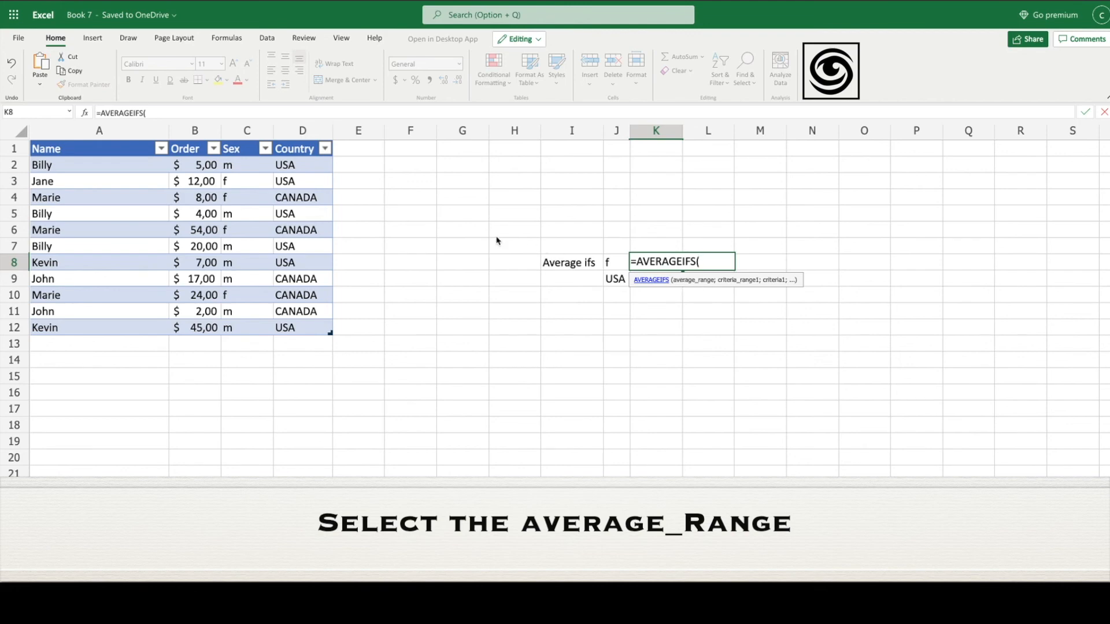
Step: Make K8's AVERAGEIFS average column B where column C matches f in J8
{"action": "left_click", "coordinate": [183, 131]}
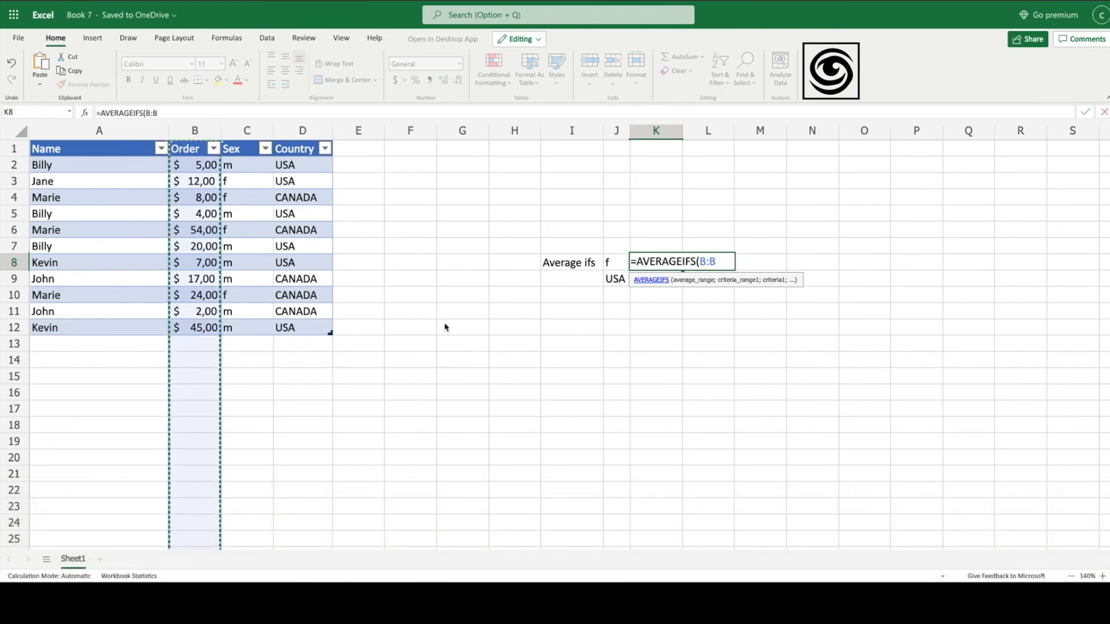
{"action": "type", "text": ";"}
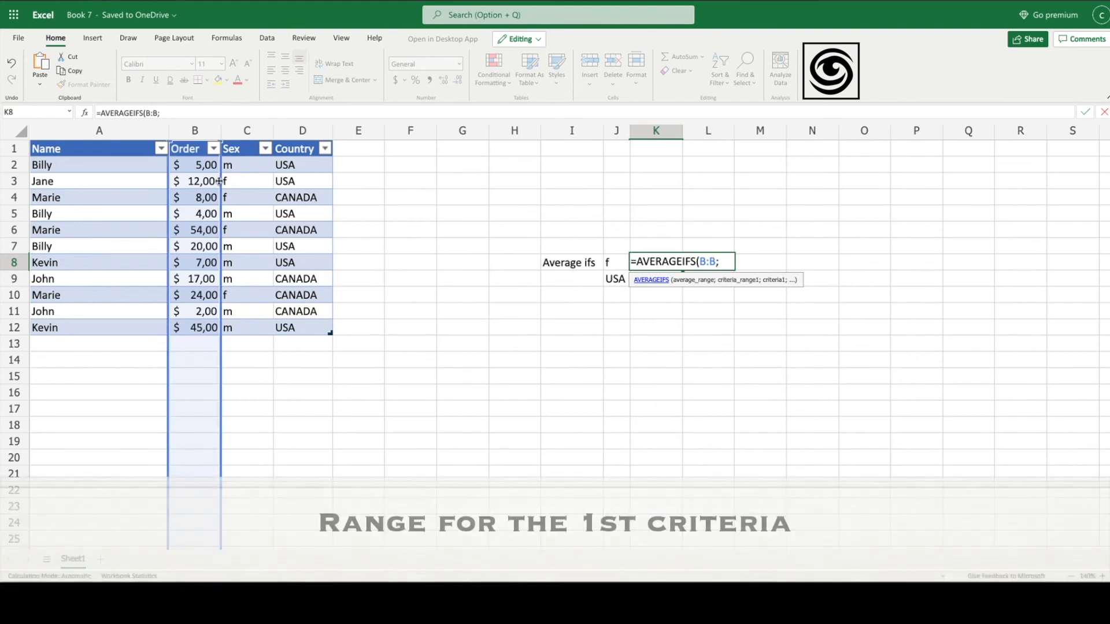
{"action": "left_click", "coordinate": [249, 131]}
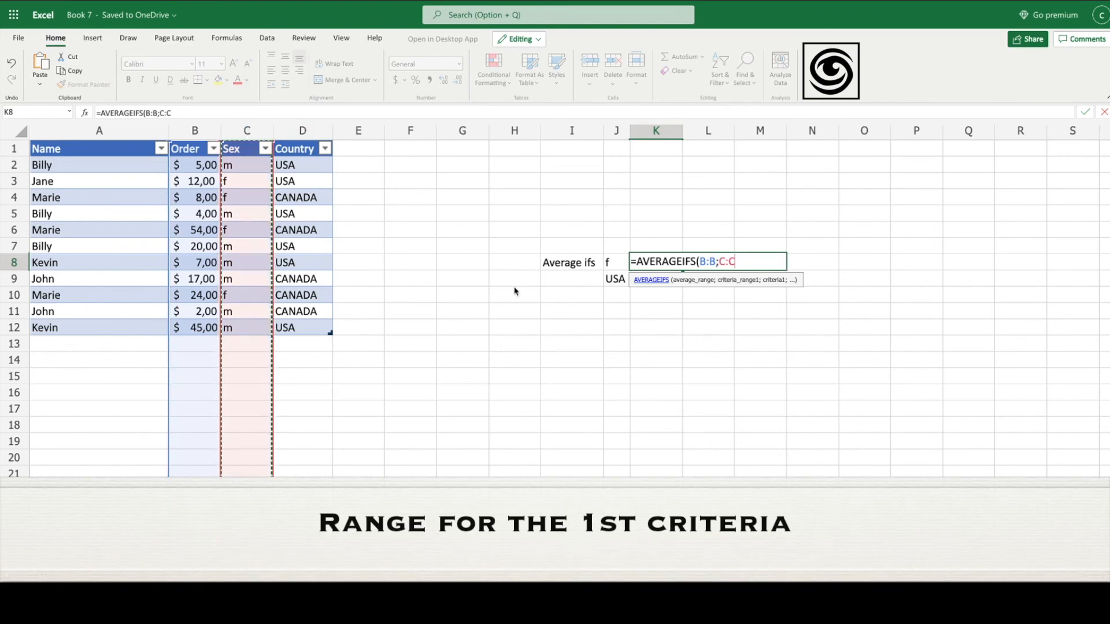
{"action": "type", "text": ";"}
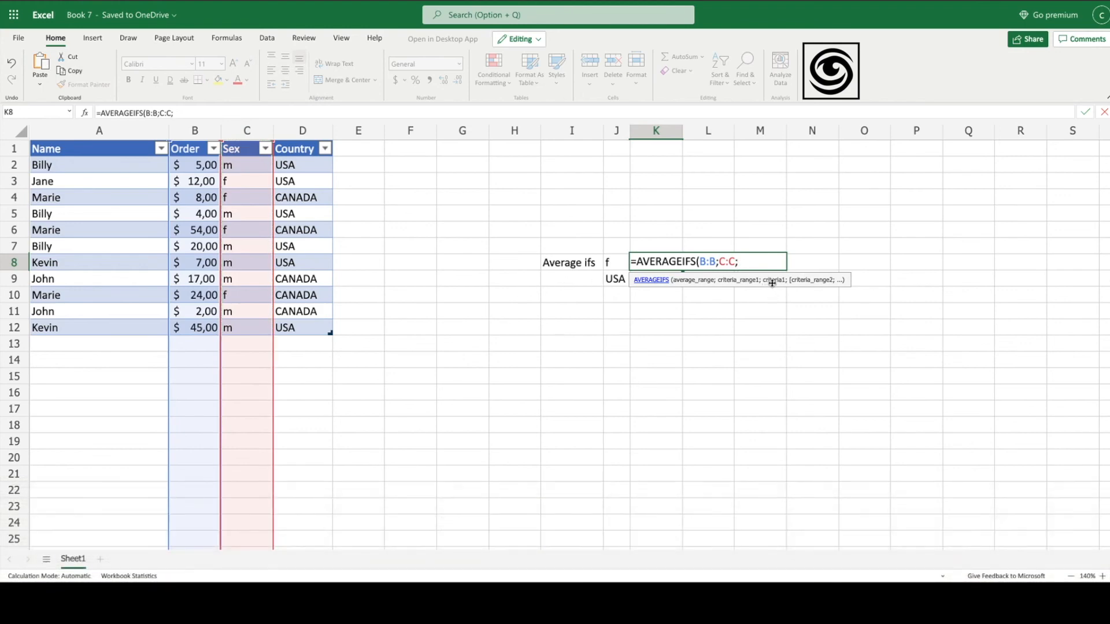
{"action": "left_click", "coordinate": [615, 261]}
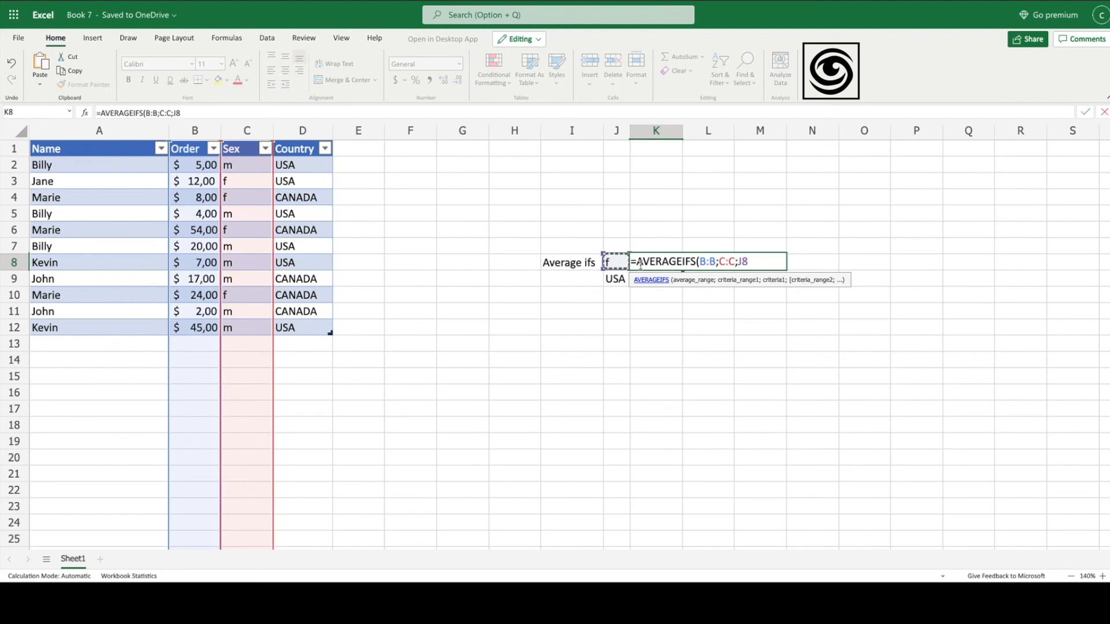
{"action": "type", "text": ";"}
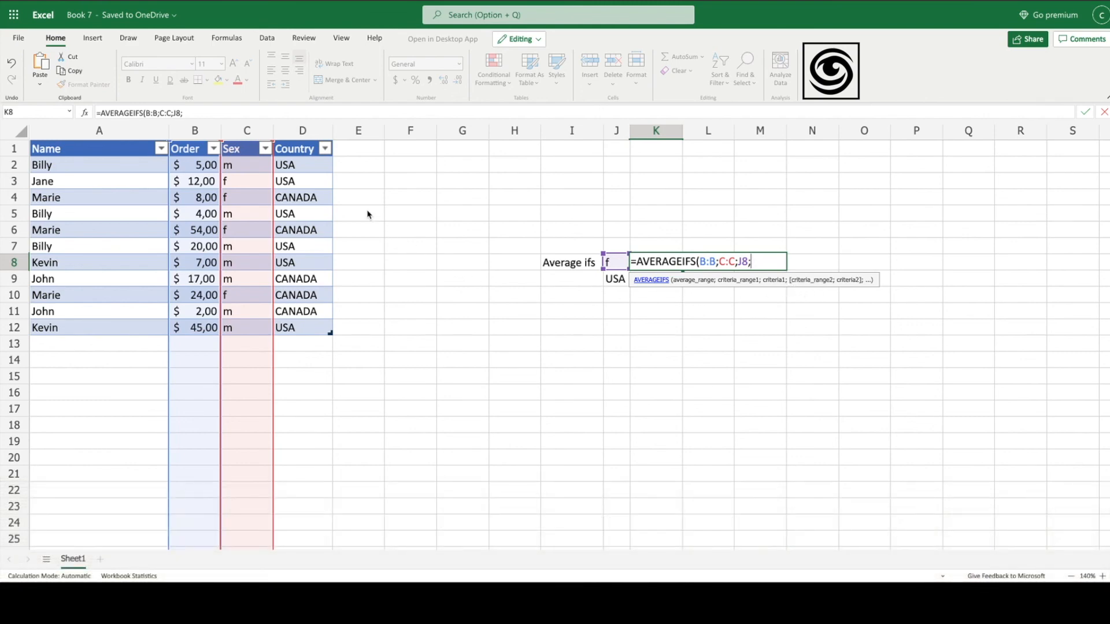
Step: Add column D matching USA in J9 as the second condition, so K8 returns 12
{"action": "left_click", "coordinate": [307, 139]}
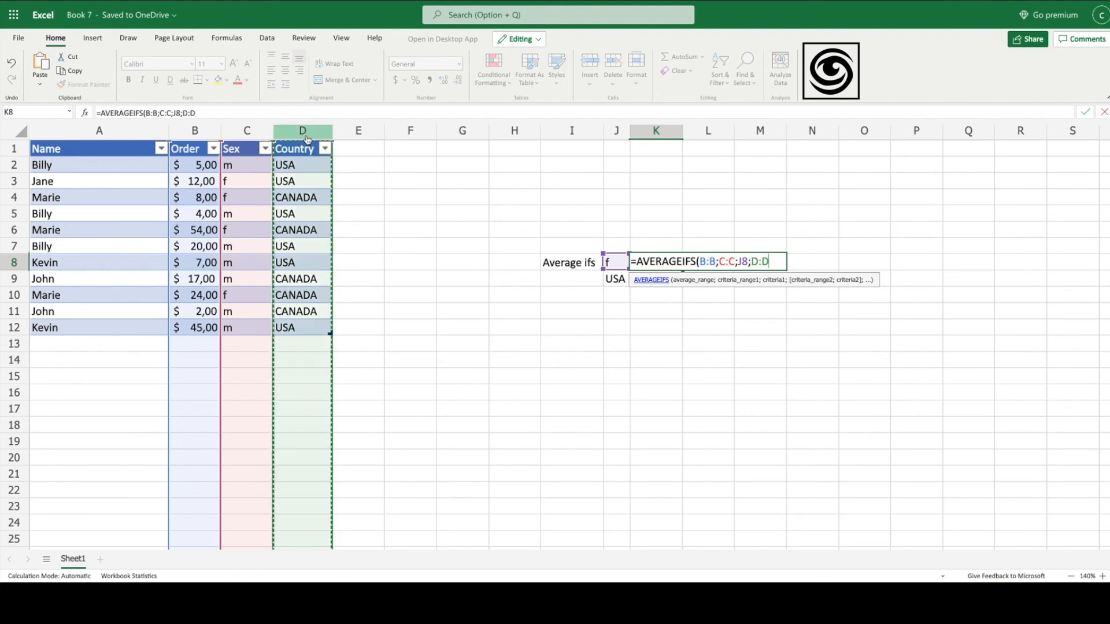
{"action": "type", "text": ";"}
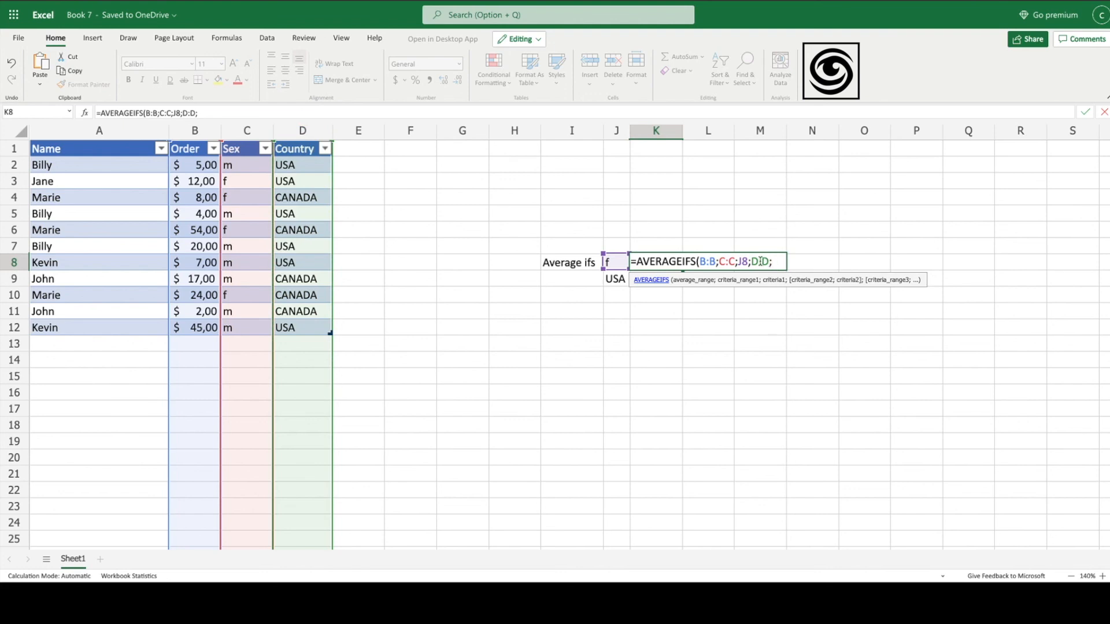
{"action": "left_click", "coordinate": [620, 280]}
{"action": "type", "text": ")"}
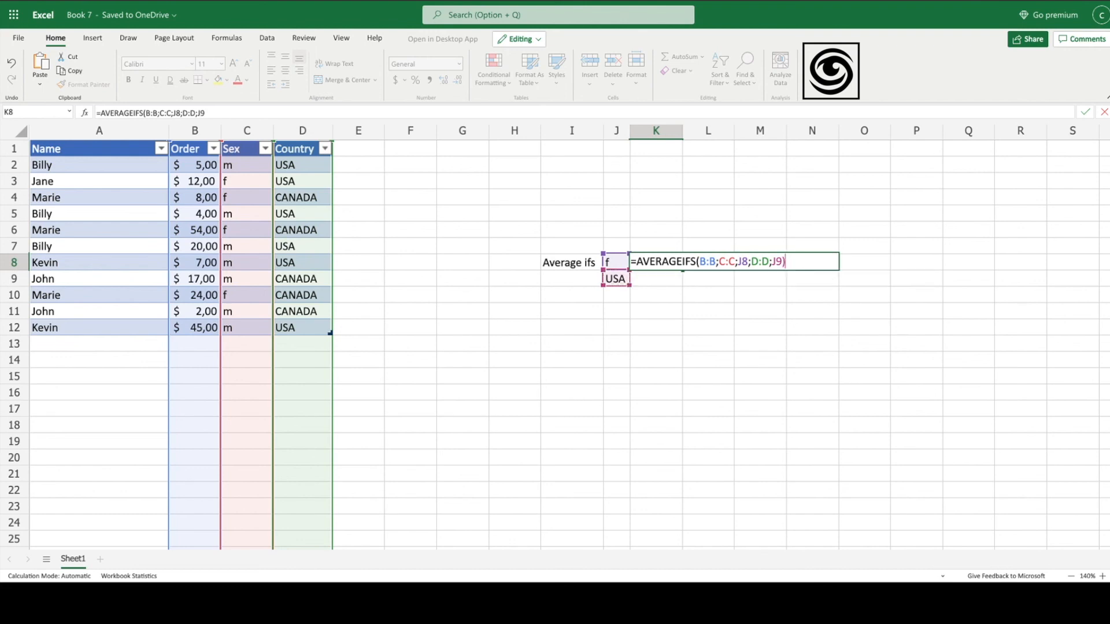
{"action": "key", "text": "Return"}
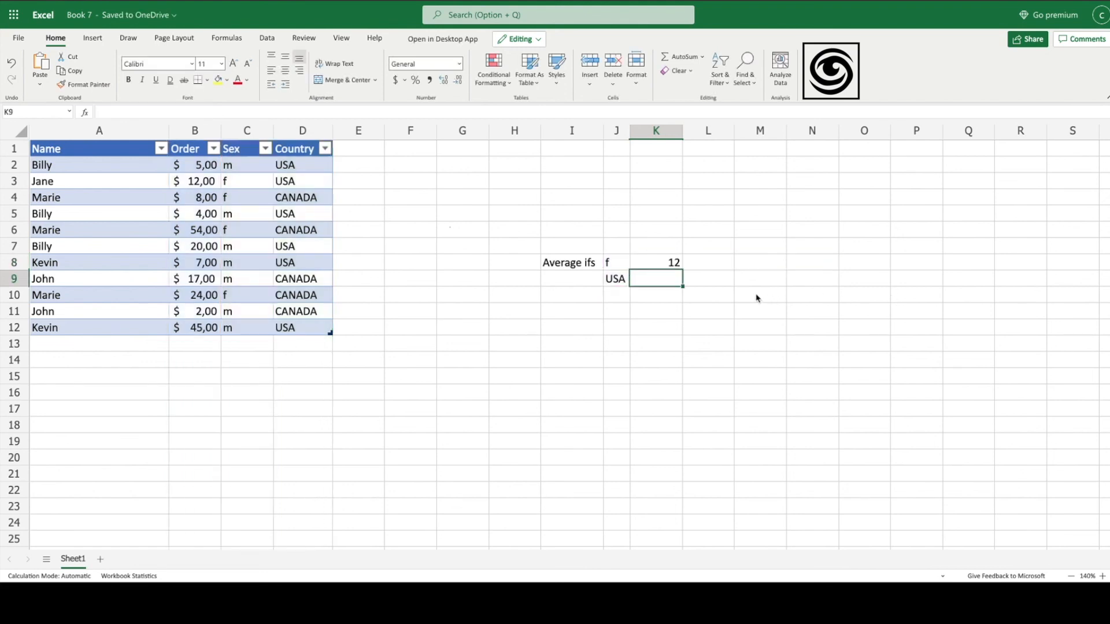
Step: Confirm K8's AVERAGEIFS shows $16,20 for sex criterion m, then select the USA criterion in J9
{"action": "left_click", "coordinate": [669, 264]}
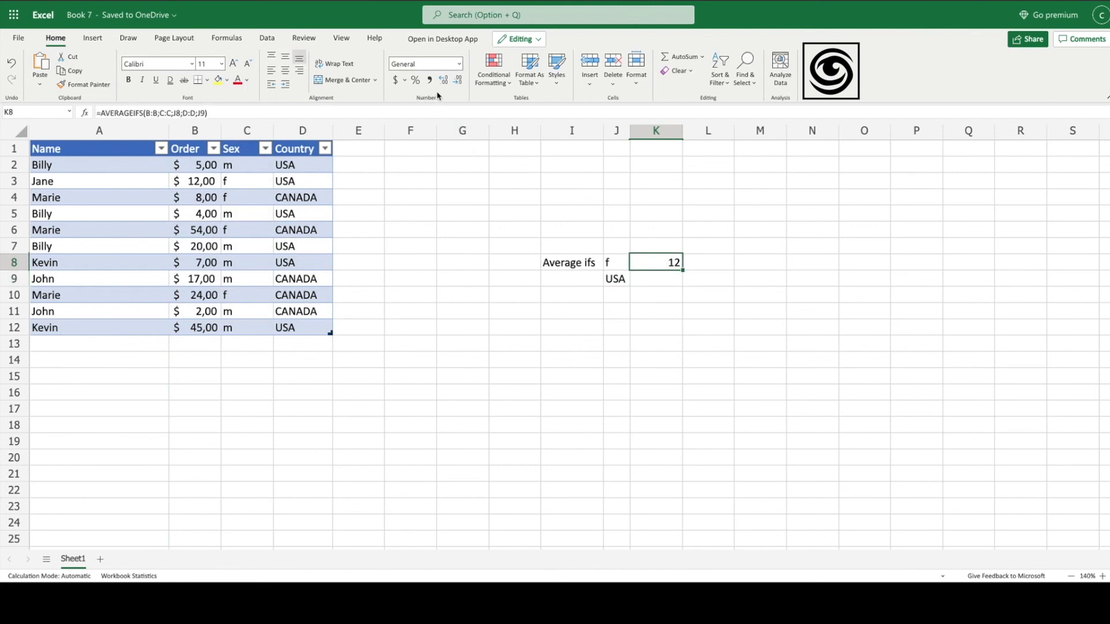
{"action": "left_click", "coordinate": [395, 80]}
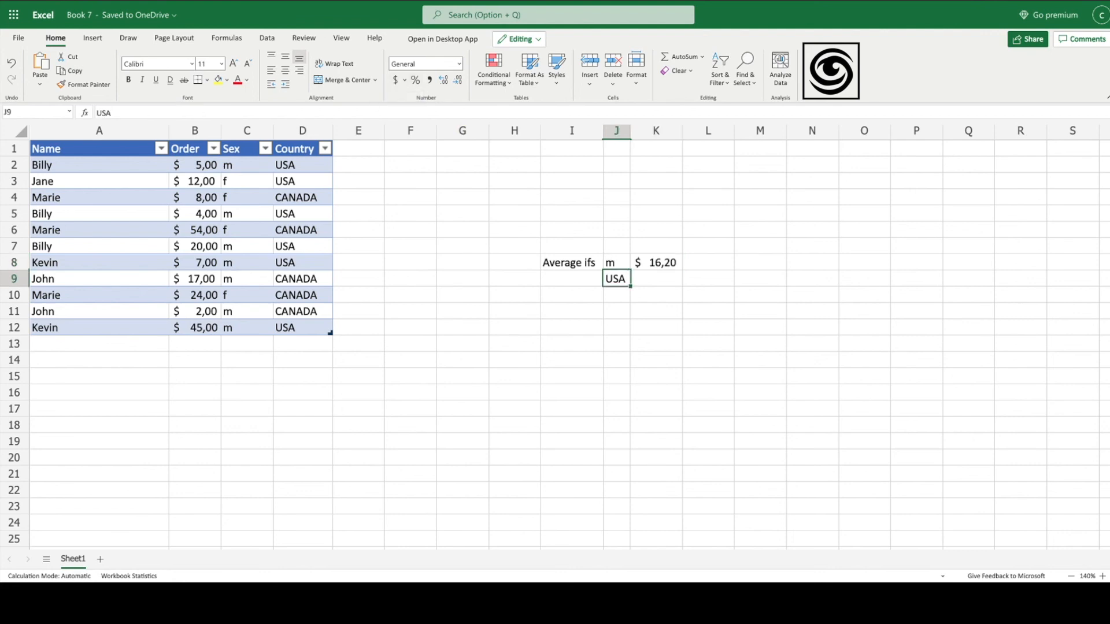